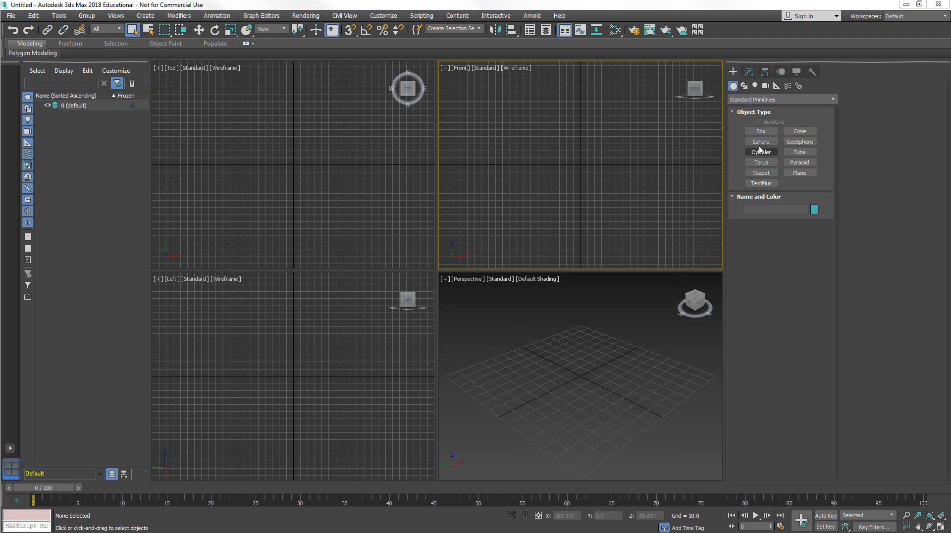
Draw a circle spline with a radius of about 56 centred on the origin in the maximized Perspective view
{"action": "left_click", "coordinate": [744, 86]}
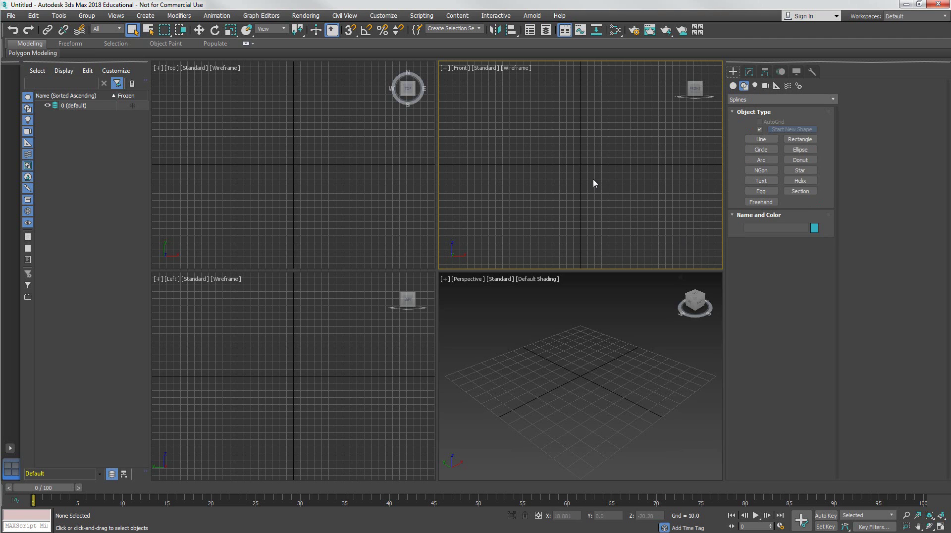
{"action": "left_click", "coordinate": [614, 373]}
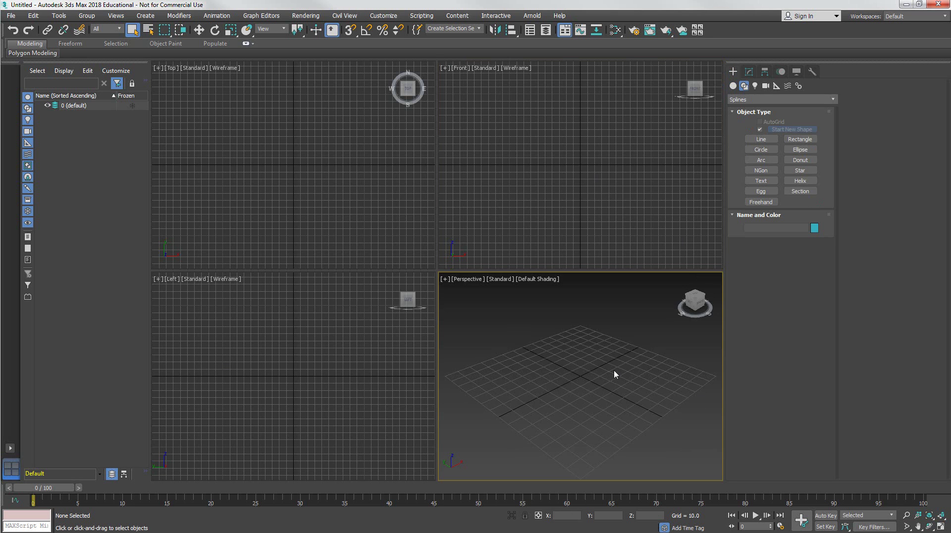
{"action": "key", "text": "alt+w"}
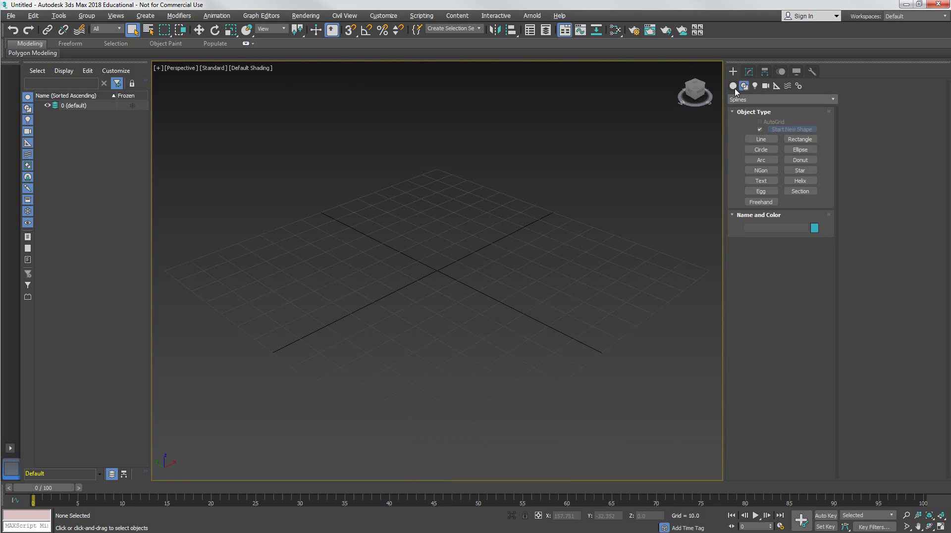
{"action": "left_click", "coordinate": [761, 150]}
{"action": "left_click_drag", "start_coordinate": [439, 270], "coordinate": [488, 354]}
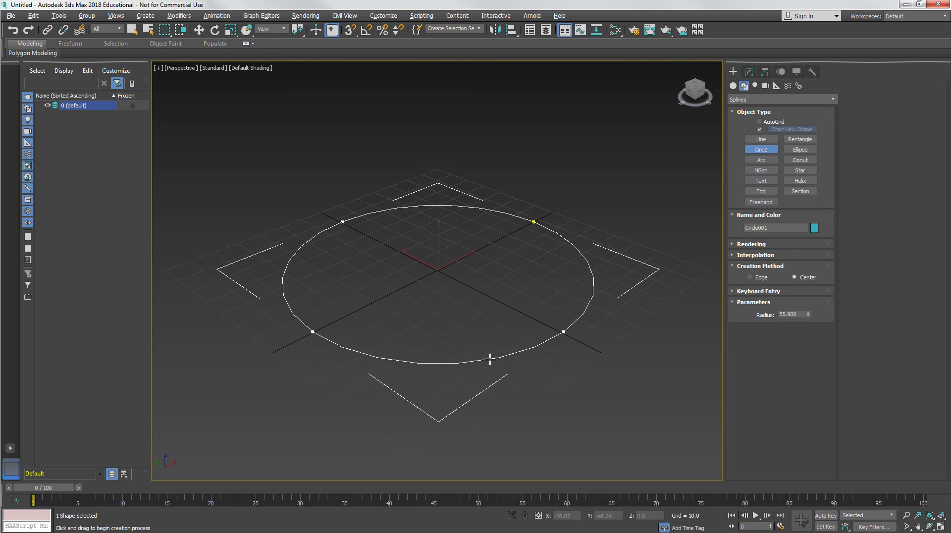
{"action": "middle_click_drag", "start_coordinate": [448, 403], "coordinate": [497, 316], "text": "alt"}
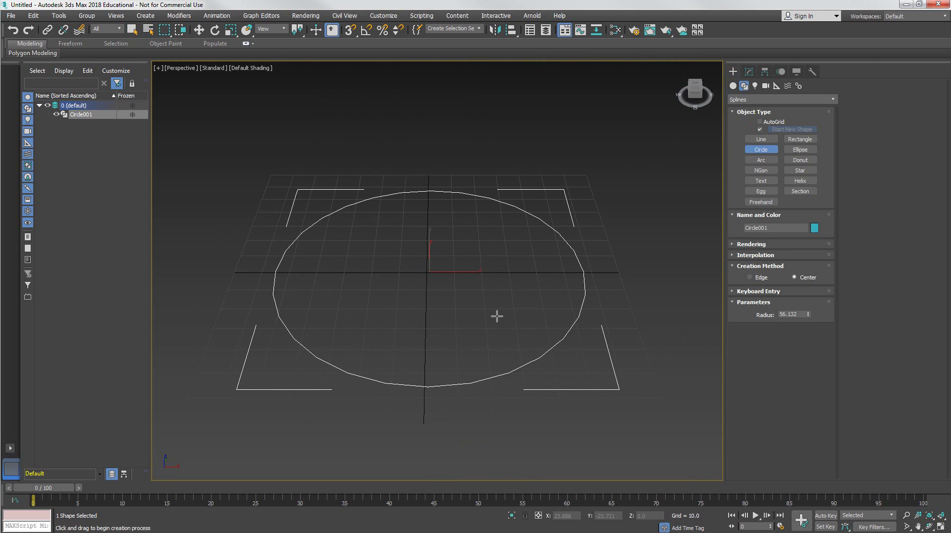
Draw a small circle with a radius of about 2.6 in the Front view, at the large circle's positive X edge
{"action": "key", "text": "alt+w"}
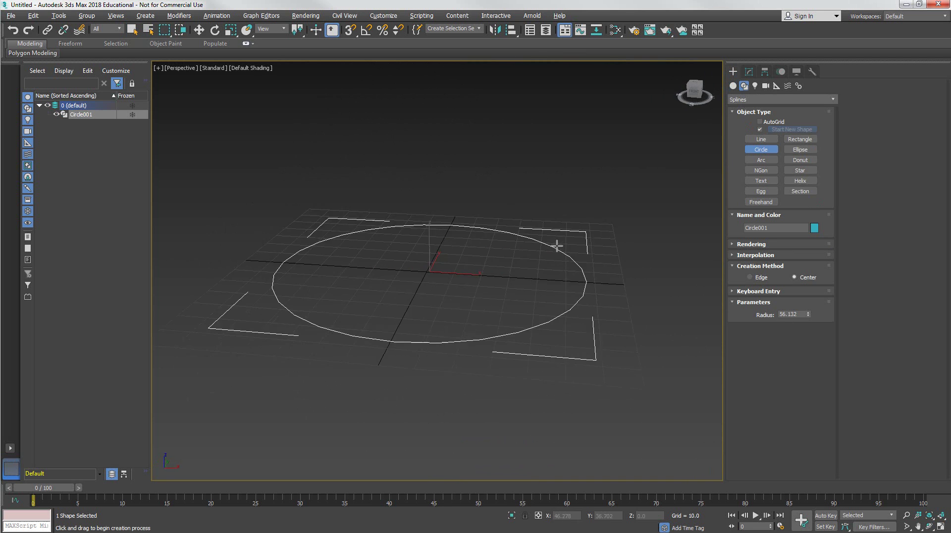
{"action": "scroll", "coordinate": [552, 183], "scroll_direction": "up", "scroll_amount": 8}
{"action": "middle_click_drag", "start_coordinate": [552, 183], "coordinate": [635, 172]}
{"action": "left_click_drag", "start_coordinate": [527, 155], "coordinate": [536, 167]}
{"action": "key", "text": "alt+w"}
{"action": "scroll", "coordinate": [584, 333], "scroll_direction": "up", "scroll_amount": 10}
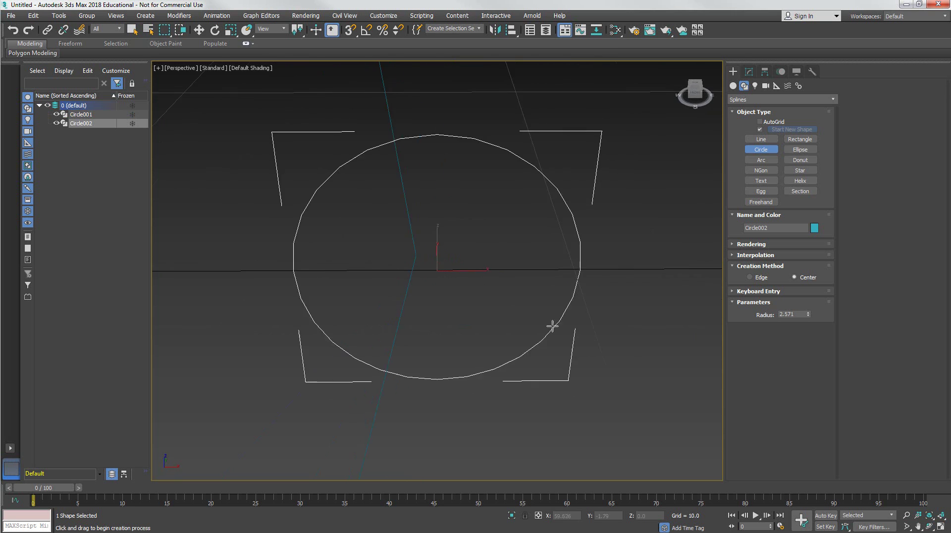
{"action": "scroll", "coordinate": [485, 330], "scroll_direction": "down", "scroll_amount": 4}
{"action": "middle_click_drag", "start_coordinate": [497, 323], "coordinate": [500, 275]}
{"action": "right_click", "coordinate": [501, 275]}
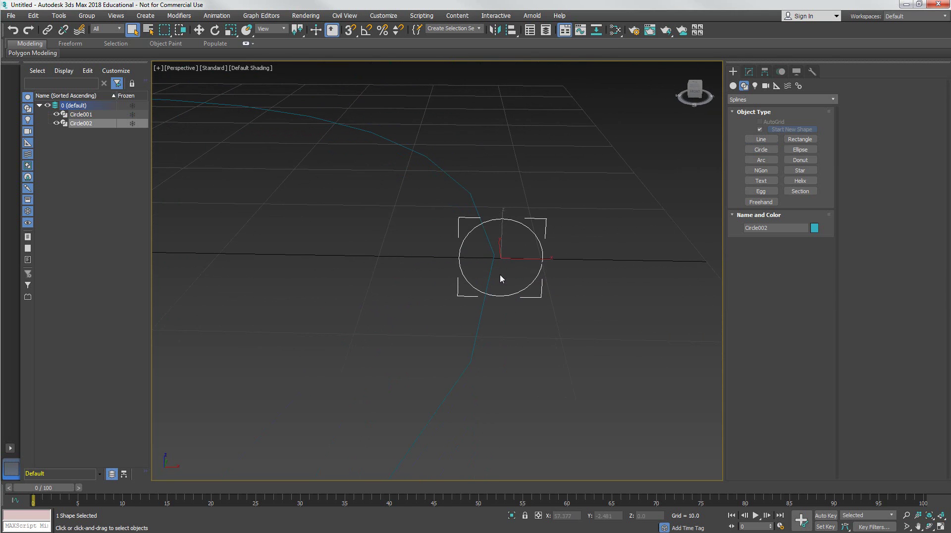
Convert the small circle to an Editable Spline
{"action": "right_click", "coordinate": [501, 274]}
{"action": "mouse_move", "coordinate": [531, 377]}
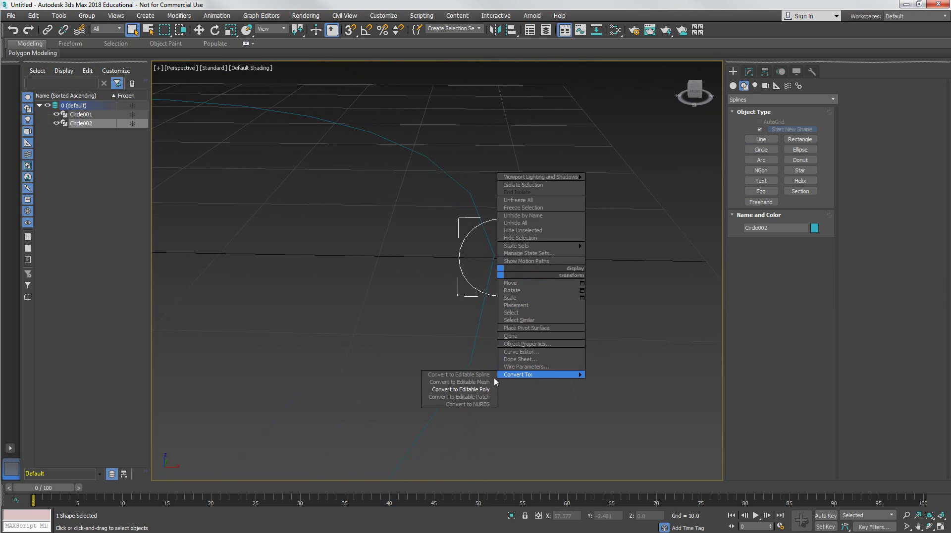
{"action": "left_click", "coordinate": [460, 374]}
Elongate the small circle inward along X by moving its inner vertex, then shift its upper and lower vertices in the same direction
{"action": "middle_click_drag", "start_coordinate": [448, 313], "coordinate": [456, 290], "text": "alt"}
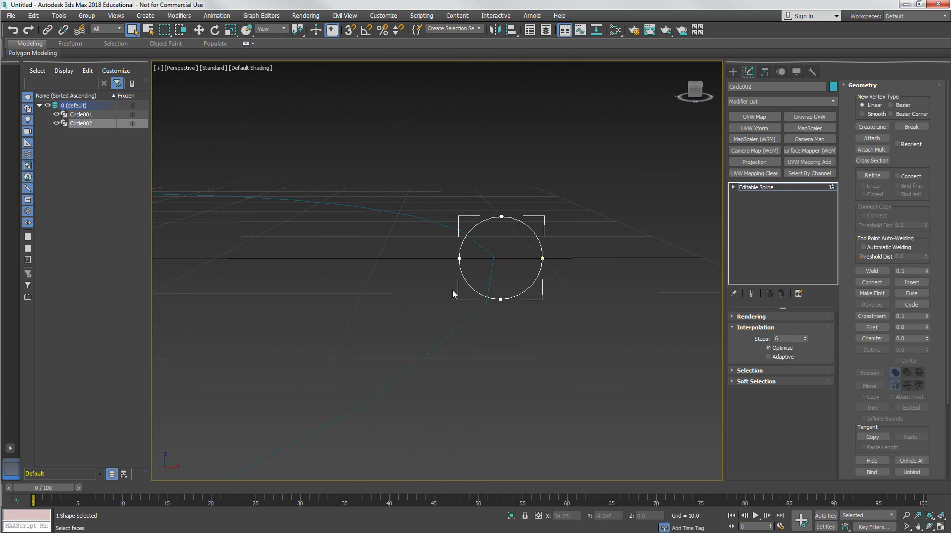
{"action": "left_click_drag", "start_coordinate": [414, 187], "coordinate": [611, 341]}
{"action": "middle_click_drag", "start_coordinate": [611, 342], "coordinate": [535, 297], "text": "alt"}
{"action": "scroll", "coordinate": [502, 226], "scroll_direction": "up", "scroll_amount": 4}
{"action": "scroll", "coordinate": [497, 244], "scroll_direction": "down", "scroll_amount": 3}
{"action": "middle_click_drag", "start_coordinate": [497, 244], "coordinate": [461, 246], "text": "alt"}
{"action": "left_click", "coordinate": [432, 225]}
{"action": "key", "text": "w"}
{"action": "left_click_drag", "start_coordinate": [490, 232], "coordinate": [392, 230]}
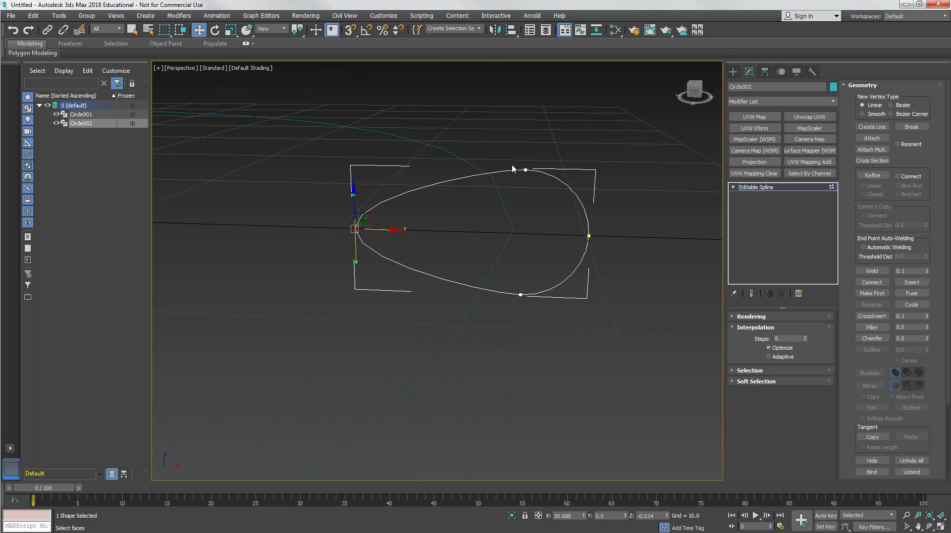
{"action": "left_click_drag", "start_coordinate": [564, 325], "coordinate": [563, 312]}
{"action": "left_click_drag", "start_coordinate": [552, 169], "coordinate": [461, 169]}
Make the profile's outer vertex a Corner point and move it outward along X to form a teardrop tip
{"action": "left_click", "coordinate": [589, 236]}
{"action": "middle_click_drag", "start_coordinate": [603, 253], "coordinate": [559, 252]}
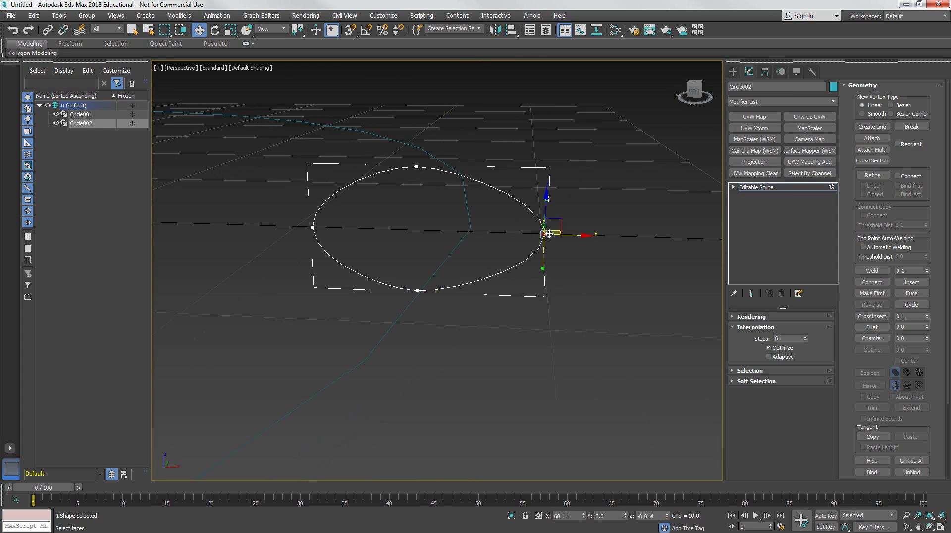
{"action": "right_click", "coordinate": [549, 234]}
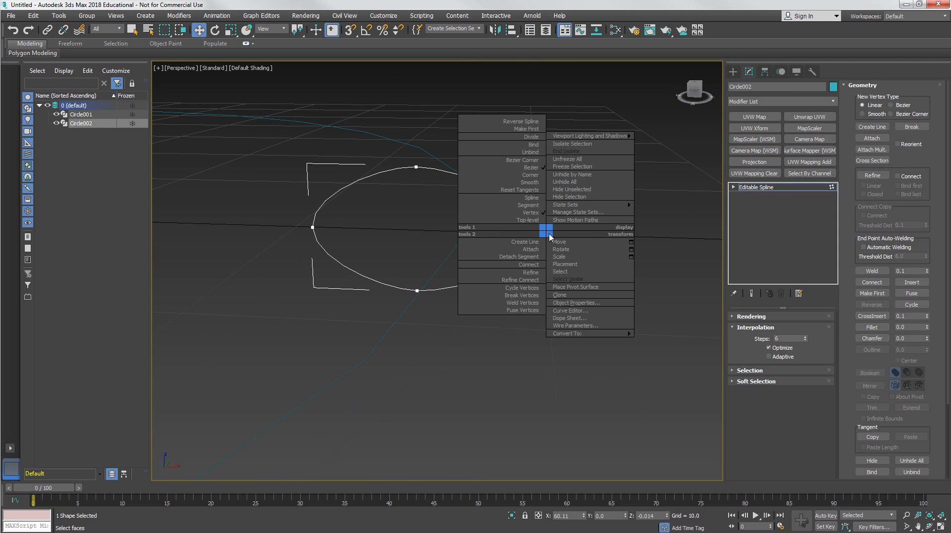
{"action": "left_click", "coordinate": [528, 178]}
{"action": "middle_click_drag", "start_coordinate": [529, 238], "coordinate": [534, 225], "text": "alt"}
{"action": "left_click_drag", "start_coordinate": [574, 240], "coordinate": [661, 240]}
{"action": "middle_click_drag", "start_coordinate": [386, 278], "coordinate": [422, 227], "text": "alt"}
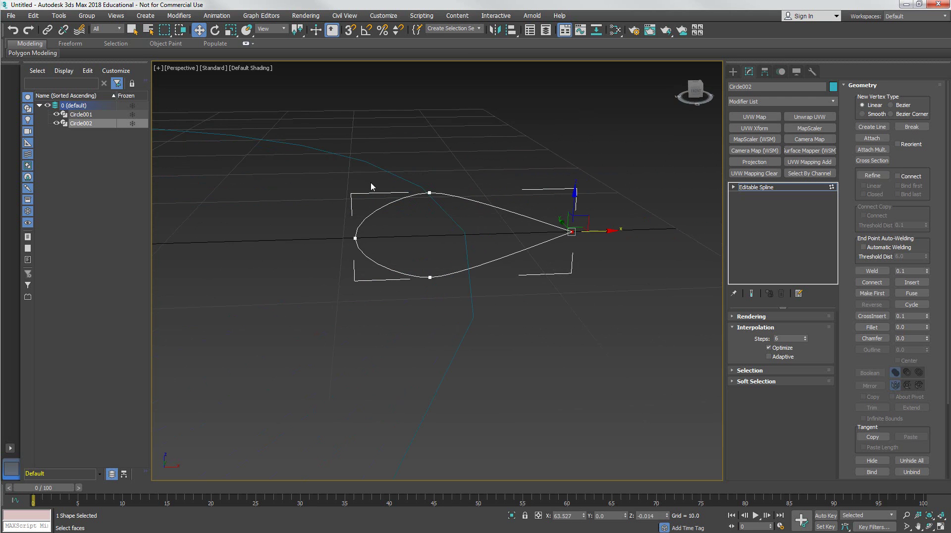
Select the entire teardrop at Spline level and flatten it by scaling it down vertically, returning to the top object level
{"action": "key", "text": "3"}
{"action": "left_click_drag", "start_coordinate": [370, 162], "coordinate": [462, 308]}
{"action": "middle_click_drag", "start_coordinate": [484, 303], "coordinate": [466, 277], "text": "alt"}
{"action": "middle_click_drag", "start_coordinate": [447, 202], "coordinate": [614, 232], "text": "alt"}
{"action": "left_click", "coordinate": [734, 187]}
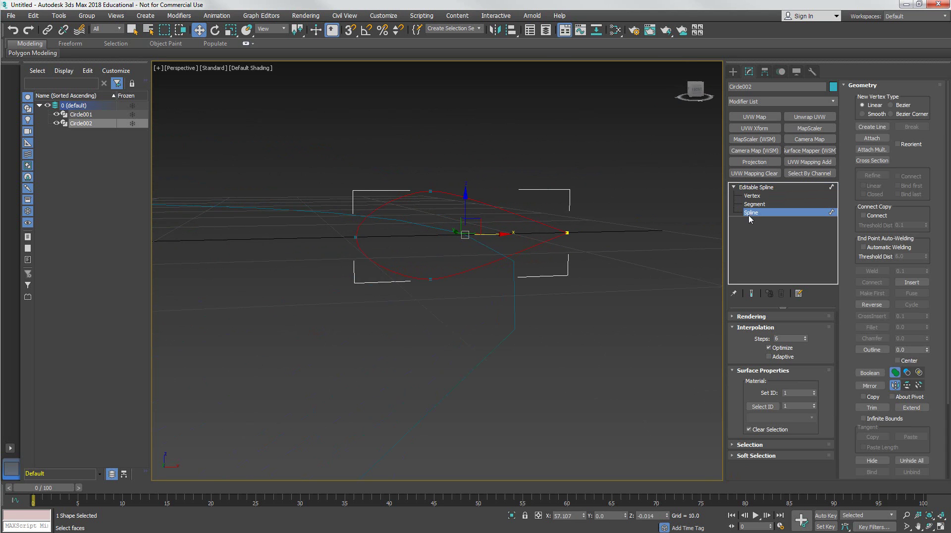
{"action": "key", "text": "r"}
{"action": "left_click_drag", "start_coordinate": [466, 197], "coordinate": [466, 211]}
{"action": "middle_click_drag", "start_coordinate": [458, 228], "coordinate": [526, 257], "text": "alt"}
{"action": "scroll", "coordinate": [448, 268], "scroll_direction": "down", "scroll_amount": 6}
{"action": "left_click", "coordinate": [747, 190]}
Show the Mesh Editing modifier set and extrude the teardrop profile by 88.5
{"action": "middle_click_drag", "start_coordinate": [456, 225], "coordinate": [421, 301], "text": "alt"}
{"action": "middle_click_drag", "start_coordinate": [462, 243], "coordinate": [510, 262]}
{"action": "right_click", "coordinate": [768, 110]}
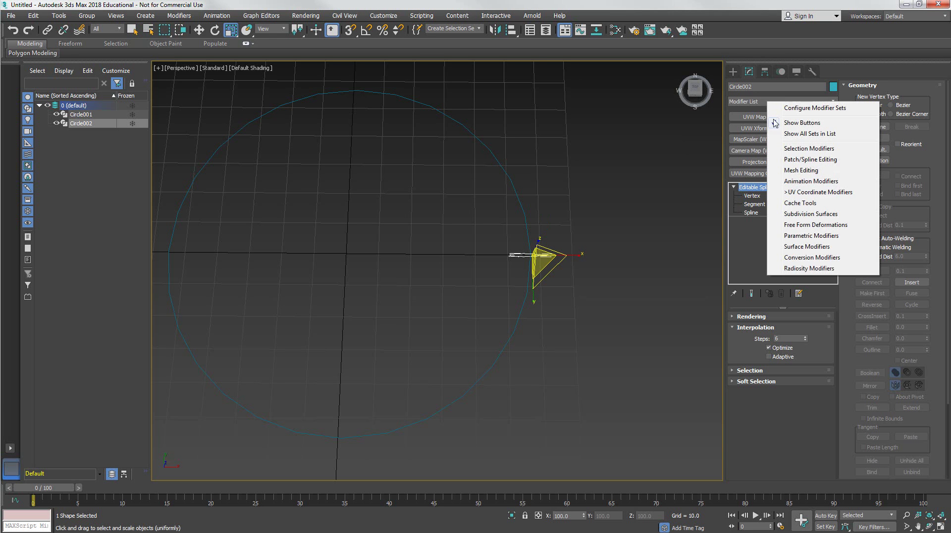
{"action": "left_click", "coordinate": [787, 170]}
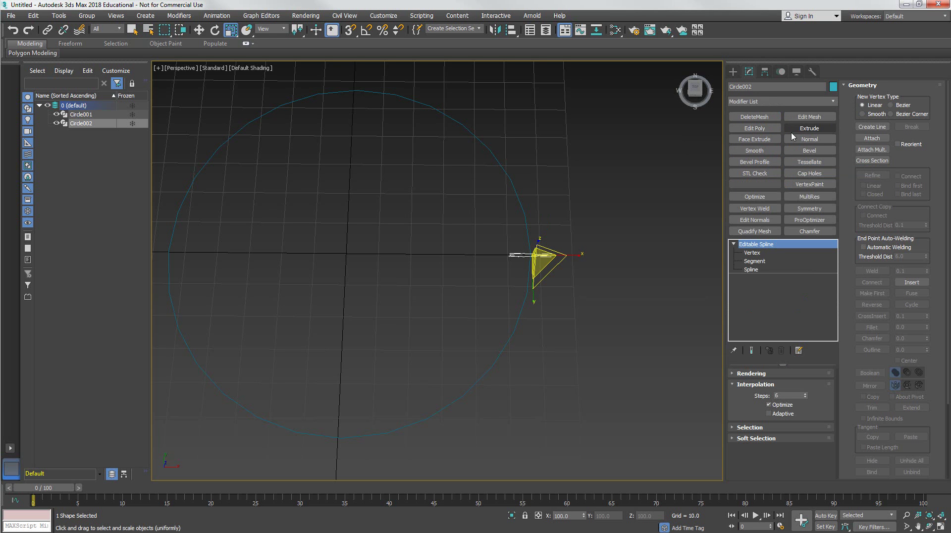
{"action": "left_click", "coordinate": [809, 127]}
{"action": "middle_click_drag", "start_coordinate": [573, 239], "coordinate": [511, 349], "text": "alt"}
{"action": "left_click_drag", "start_coordinate": [808, 388], "coordinate": [794, 304]}
{"action": "middle_click_drag", "start_coordinate": [643, 297], "coordinate": [463, 317]}
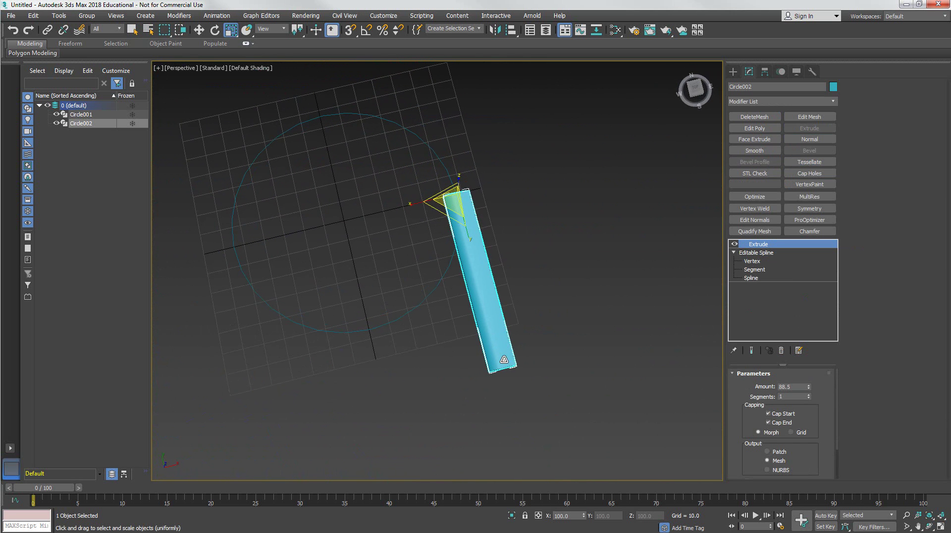
Turn on angle snapping and rotate the extruded profile about the X axis to -80 degrees
{"action": "key", "text": "e"}
{"action": "left_click_drag", "start_coordinate": [451, 258], "coordinate": [512, 353]}
{"action": "right_click", "coordinate": [512, 352]}
{"action": "key", "text": "a"}
{"action": "left_click_drag", "start_coordinate": [451, 161], "coordinate": [484, 252]}
{"action": "middle_click_drag", "start_coordinate": [469, 271], "coordinate": [547, 384]}
{"action": "scroll", "coordinate": [467, 281], "scroll_direction": "down", "scroll_amount": 2}
{"action": "scroll", "coordinate": [501, 335], "scroll_direction": "up", "scroll_amount": 2}
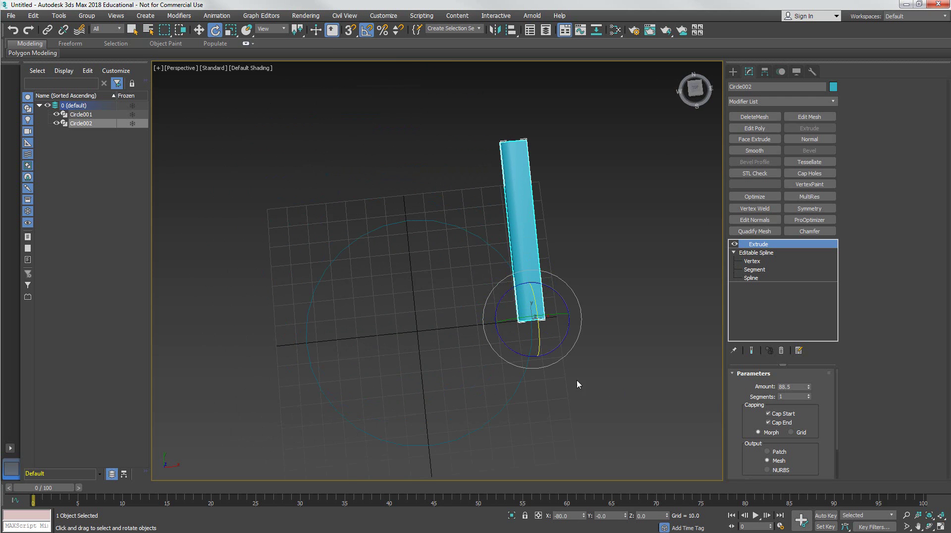
Display edged faces in the viewport and set the Extrude amount to 150
{"action": "key", "text": "F4"}
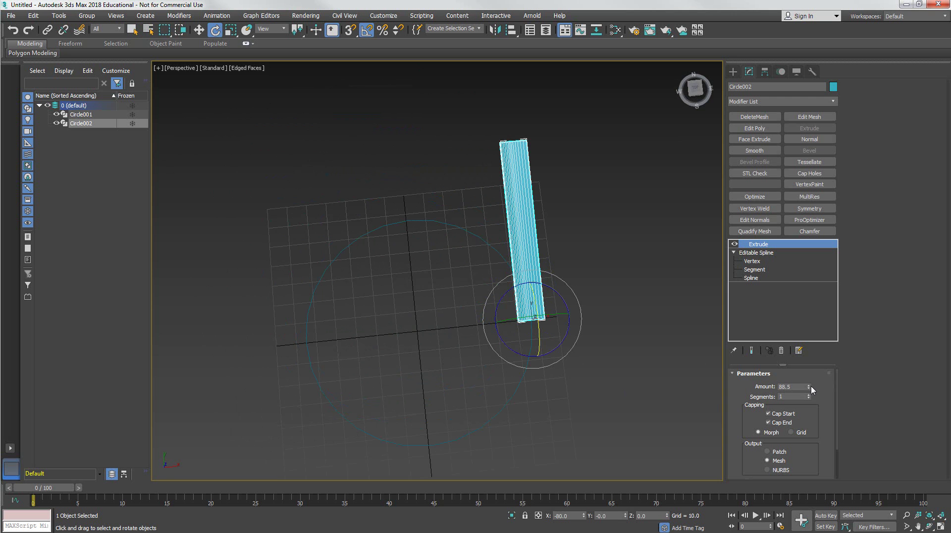
{"action": "double_click", "coordinate": [792, 387]}
{"action": "type", "text": "150"}
{"action": "key", "text": "Return"}
{"action": "middle_click_drag", "start_coordinate": [447, 267], "coordinate": [474, 315], "text": "alt"}
{"action": "scroll", "coordinate": [430, 302], "scroll_direction": "down", "scroll_amount": 3}
Divide the extrusion into 16 segments along its length
{"action": "double_click", "coordinate": [791, 397]}
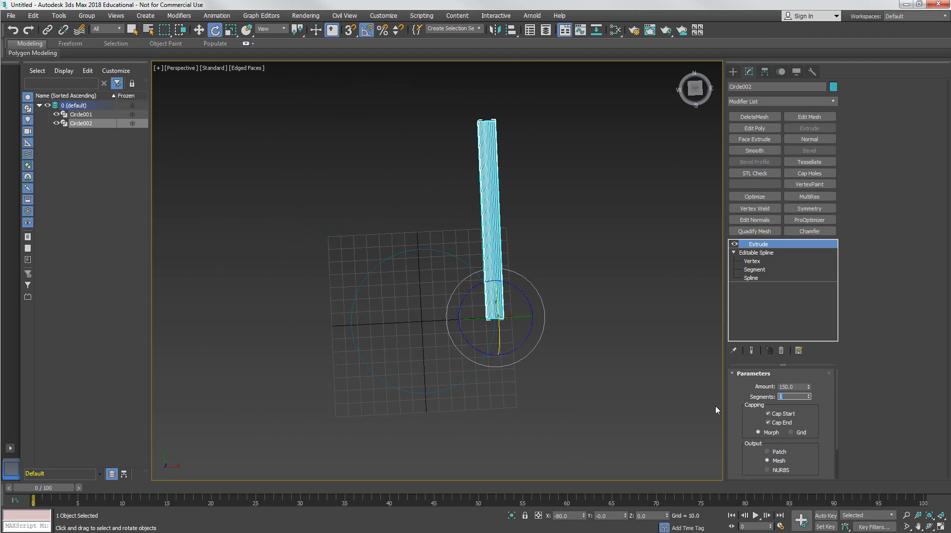
{"action": "type", "text": "16"}
{"action": "key", "text": "Return"}
Reduce the base spline's interpolation steps to 3 while showing the end result of the modifier stack
{"action": "scroll", "coordinate": [494, 297], "scroll_direction": "up", "scroll_amount": 4}
{"action": "mouse_move", "coordinate": [467, 266]}
{"action": "middle_mouse_down"}
{"action": "mouse_move", "coordinate": [494, 294]}
{"action": "mouse_move", "coordinate": [484, 260]}
{"action": "middle_mouse_up"}
{"action": "middle_click_drag", "start_coordinate": [548, 367], "coordinate": [532, 297], "text": "alt"}
{"action": "scroll", "coordinate": [532, 297], "scroll_direction": "up", "scroll_amount": 3}
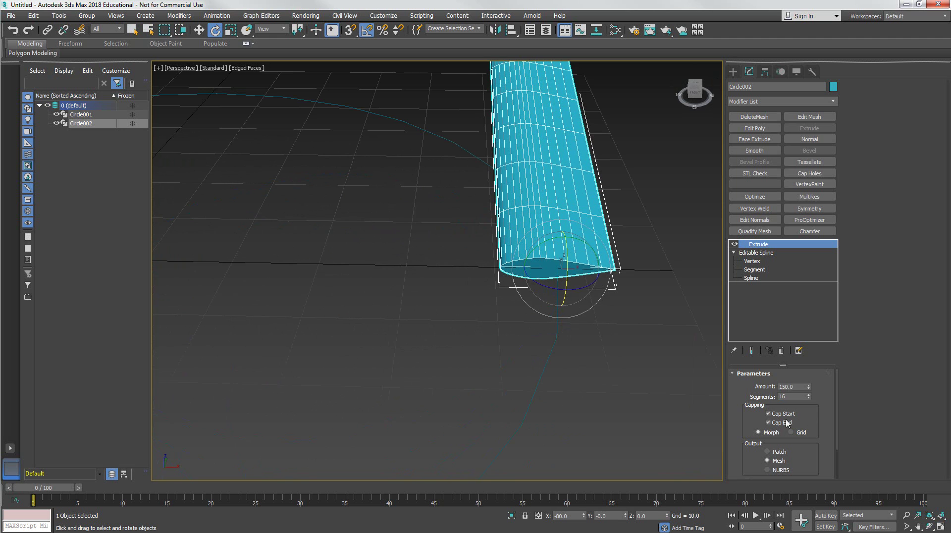
{"action": "left_click", "coordinate": [755, 252]}
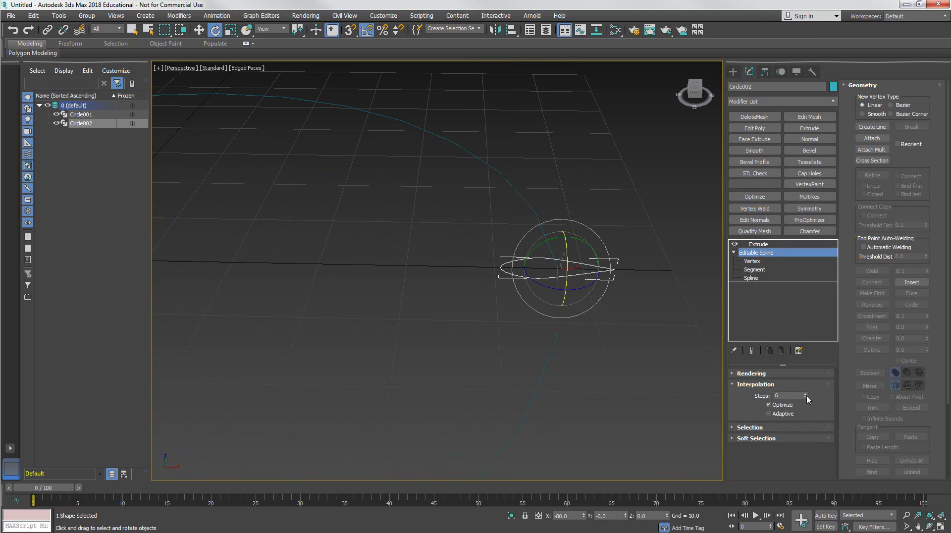
{"action": "left_click", "coordinate": [751, 351]}
{"action": "middle_click_drag", "start_coordinate": [637, 355], "coordinate": [654, 366], "text": "alt"}
{"action": "scroll", "coordinate": [598, 376], "scroll_direction": "down", "scroll_amount": 6}
{"action": "middle_click_drag", "start_coordinate": [599, 376], "coordinate": [646, 320], "text": "alt"}
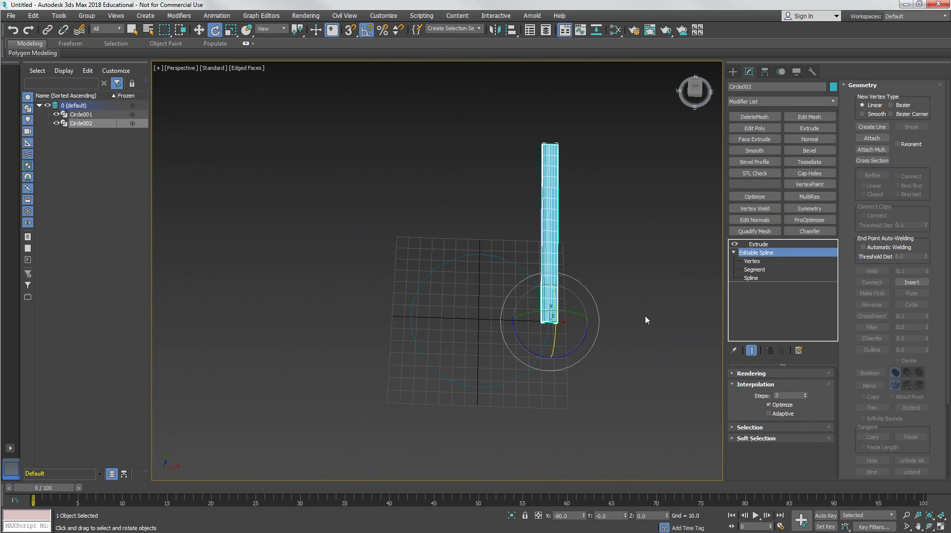
Add a world-space PathDeform (WSM) modifier above the Extrude modifier
{"action": "left_click", "coordinate": [758, 244]}
{"action": "middle_click_drag", "start_coordinate": [614, 236], "coordinate": [523, 221], "text": "alt"}
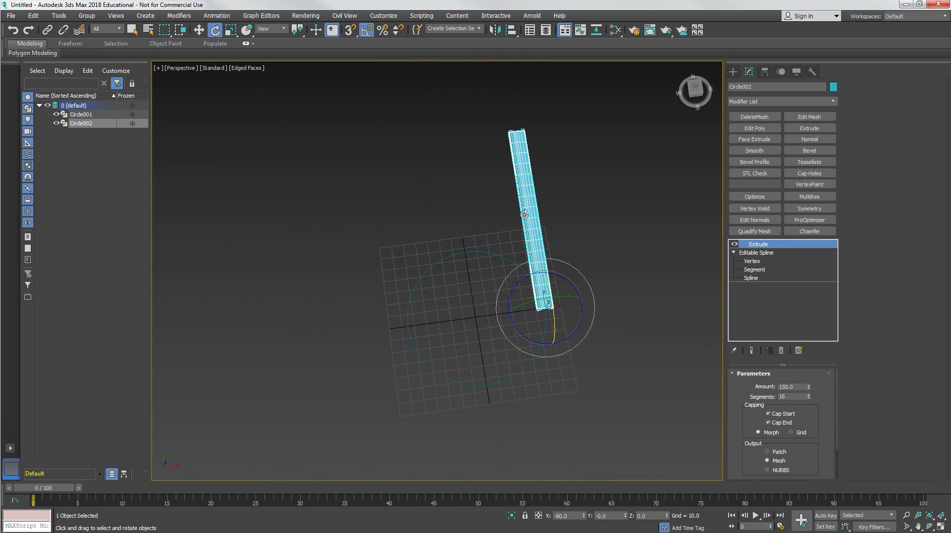
{"action": "middle_click_drag", "start_coordinate": [495, 383], "coordinate": [619, 379], "text": "alt"}
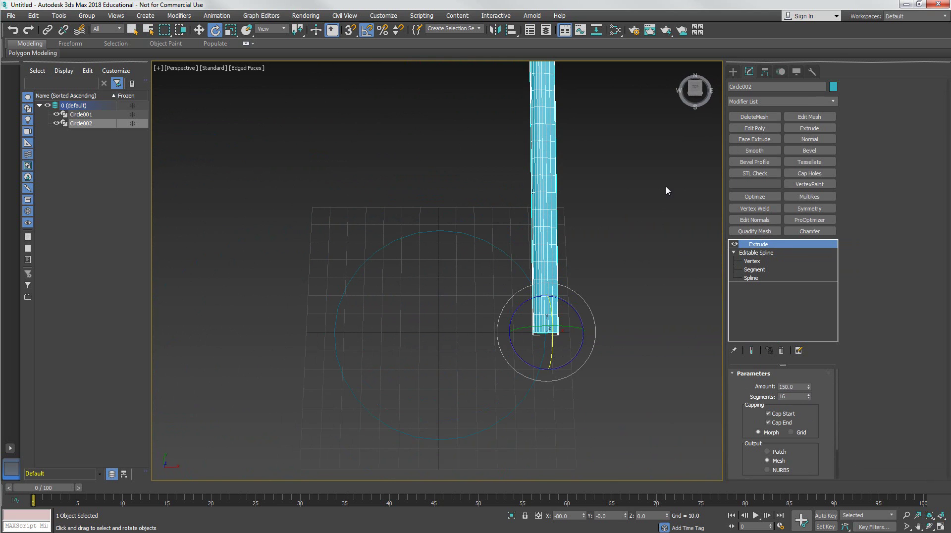
{"action": "left_click", "coordinate": [832, 101]}
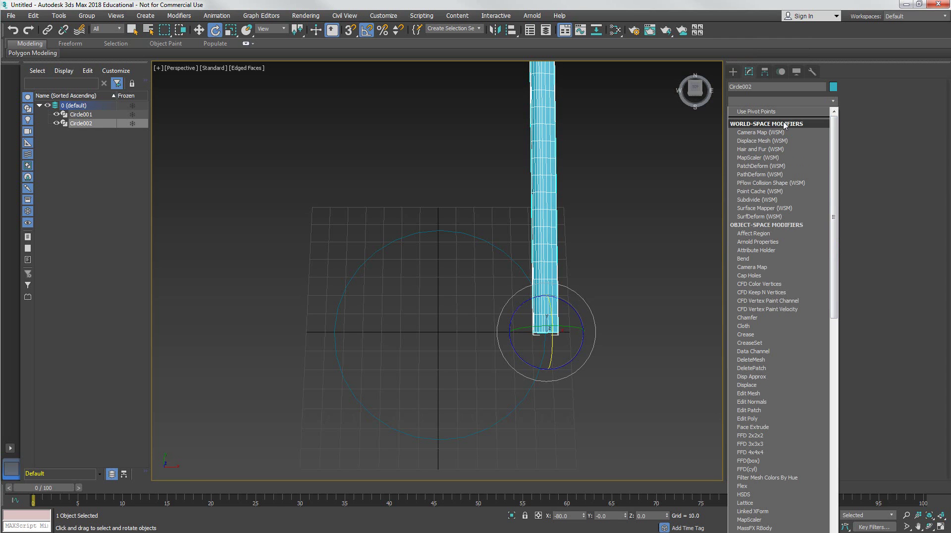
{"action": "left_click", "coordinate": [751, 176]}
{"action": "scroll", "coordinate": [643, 287], "scroll_direction": "down", "scroll_amount": 2}
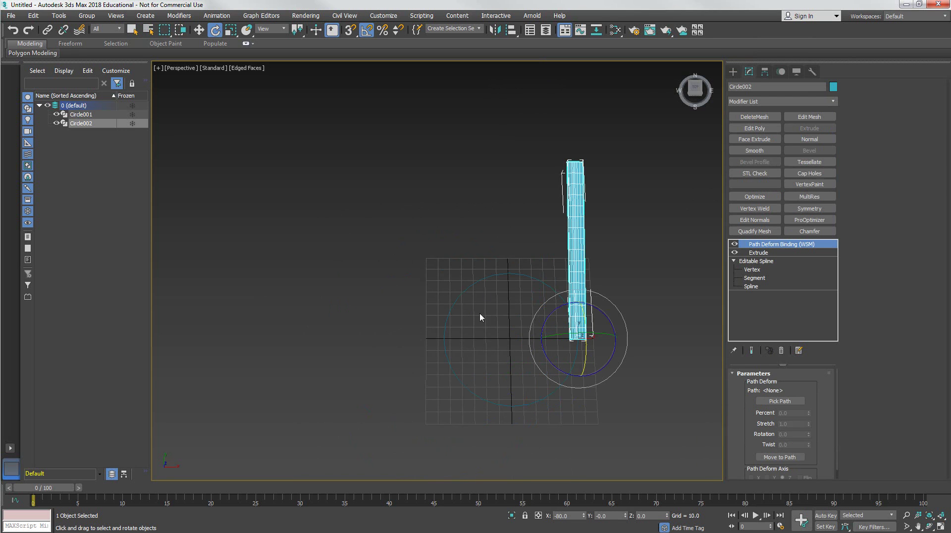
{"action": "scroll", "coordinate": [512, 307], "scroll_direction": "up", "scroll_amount": 2}
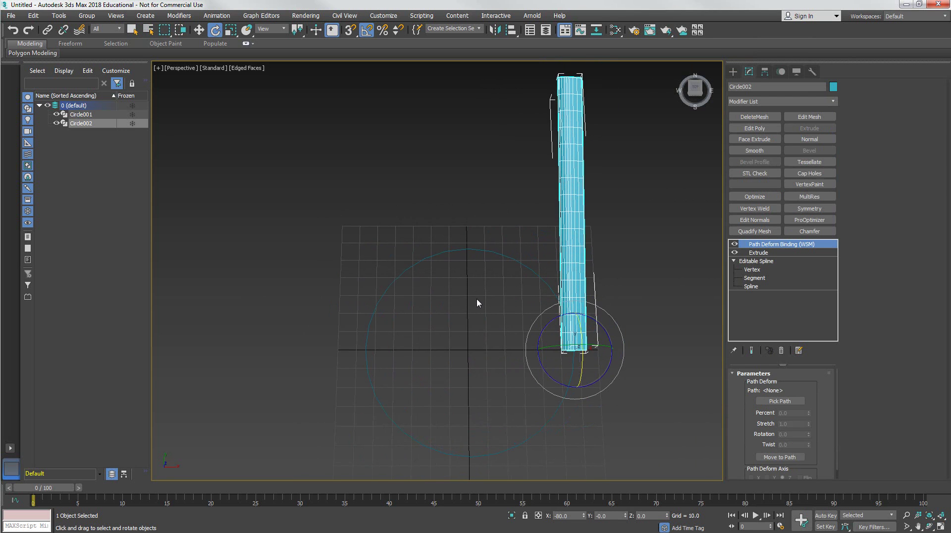
Pick the large circle as the deformation path for the extruded profile
{"action": "left_click", "coordinate": [781, 400]}
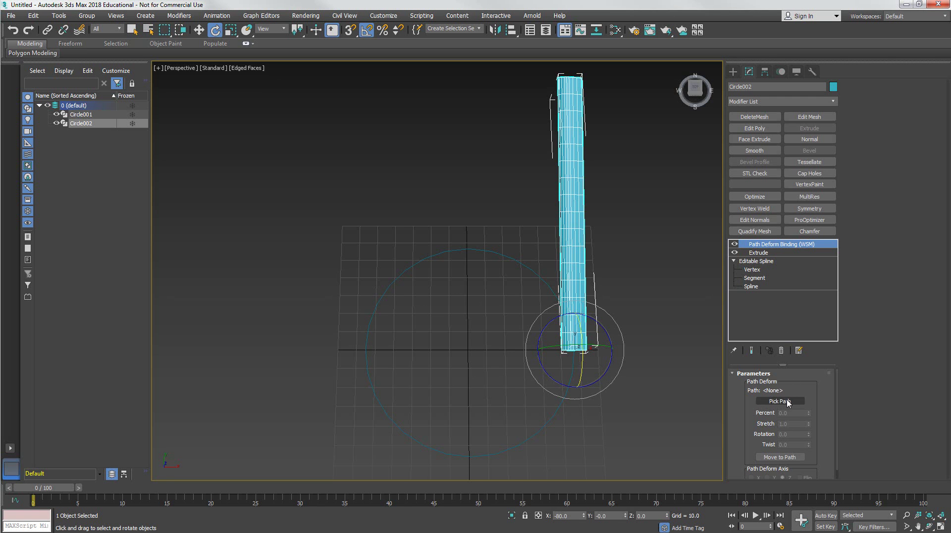
{"action": "left_click", "coordinate": [490, 253]}
{"action": "middle_click_drag", "start_coordinate": [501, 316], "coordinate": [470, 238]}
{"action": "middle_click_drag", "start_coordinate": [470, 238], "coordinate": [484, 266], "text": "alt"}
{"action": "scroll", "coordinate": [759, 422], "scroll_direction": "down", "scroll_amount": 1}
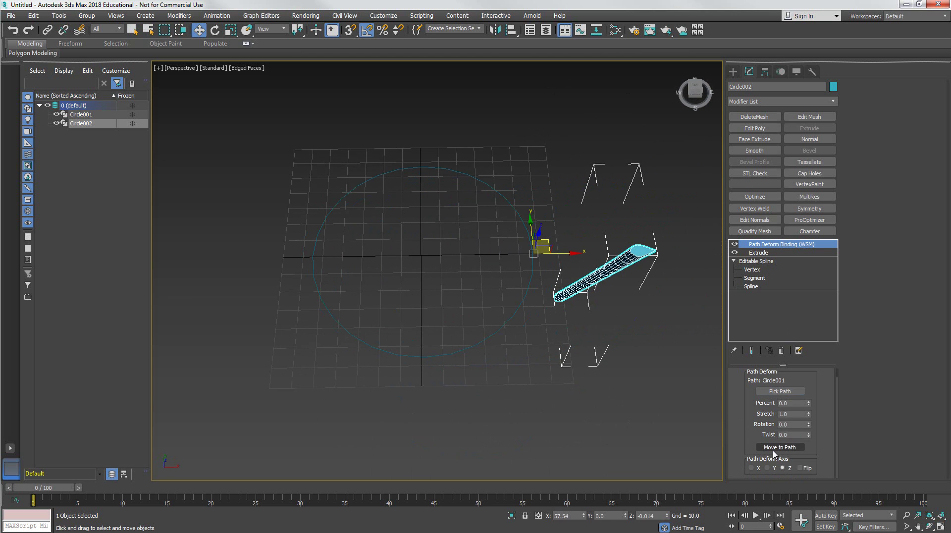
Hide the modifier set buttons and move the extruded profile onto its circular path
{"action": "right_click", "coordinate": [744, 102]}
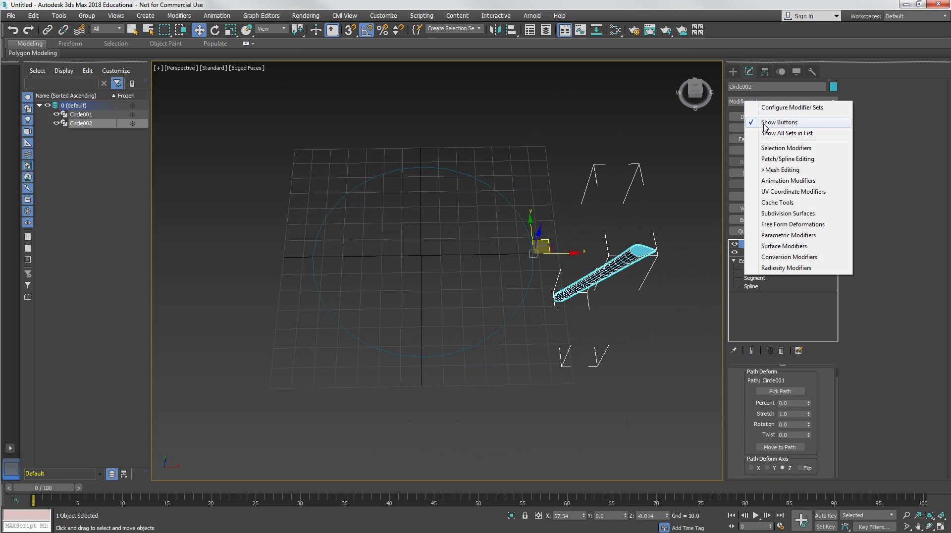
{"action": "left_click", "coordinate": [748, 124]}
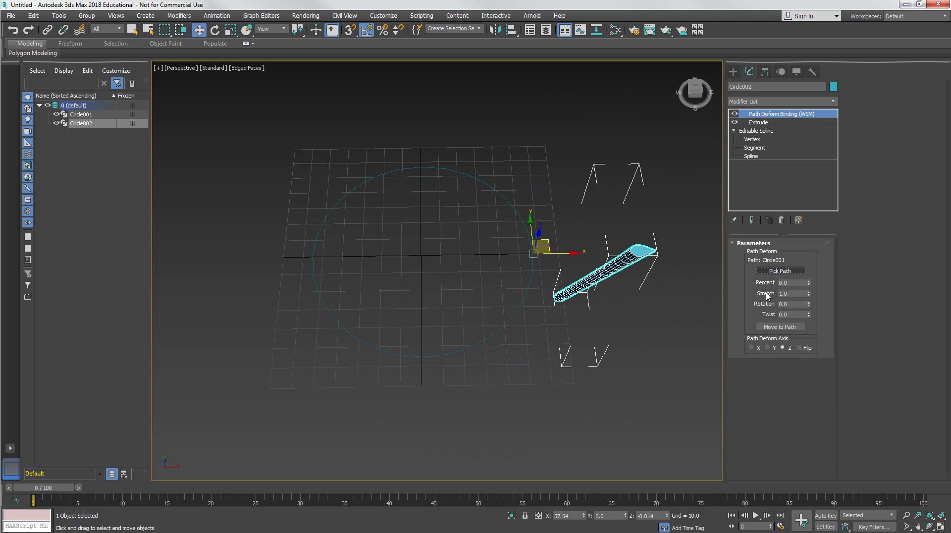
{"action": "left_click", "coordinate": [766, 327]}
{"action": "middle_click_drag", "start_coordinate": [489, 264], "coordinate": [509, 259], "text": "alt"}
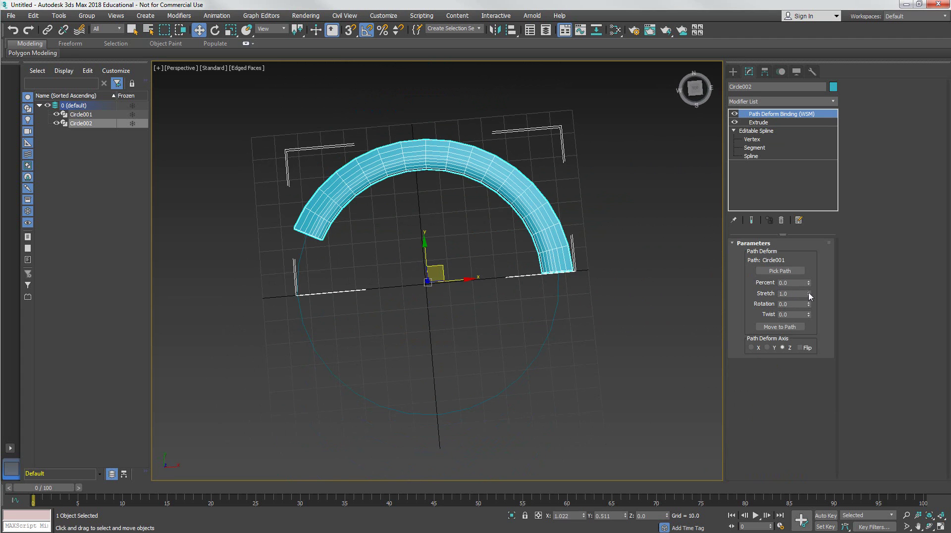
With the deformed end result shown, set the Extrude amount to 315 and its segments to 24
{"action": "left_click", "coordinate": [756, 122]}
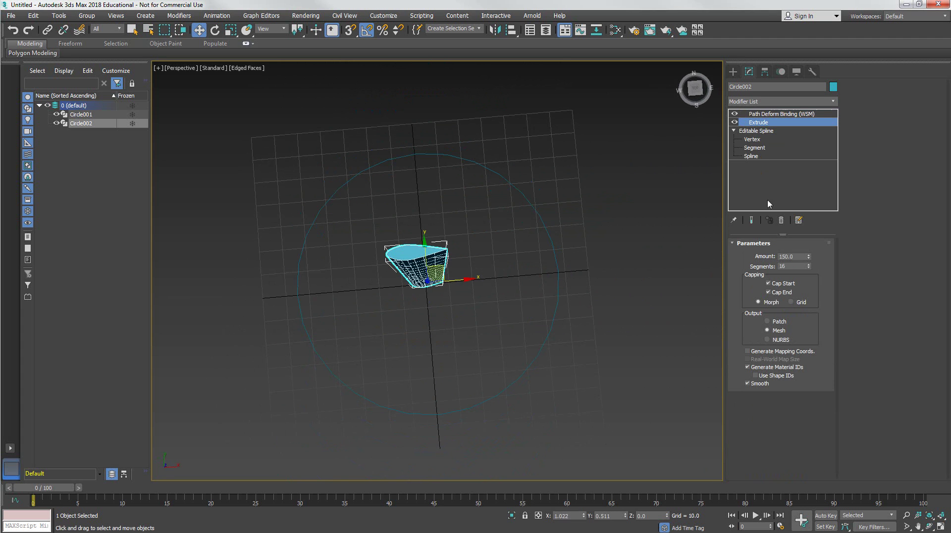
{"action": "left_click", "coordinate": [751, 220]}
{"action": "middle_click_drag", "start_coordinate": [709, 238], "coordinate": [766, 276], "text": "alt"}
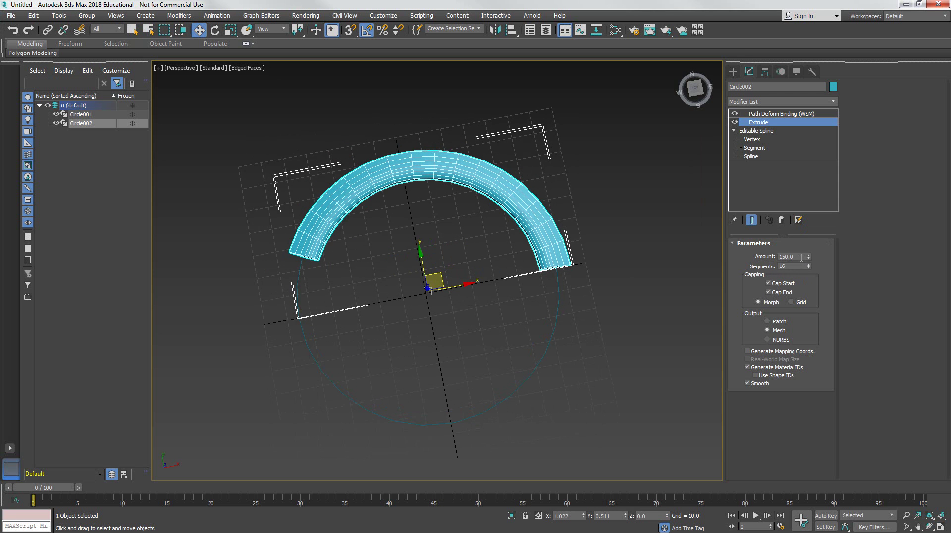
{"action": "left_click_drag", "start_coordinate": [810, 261], "coordinate": [755, 58]}
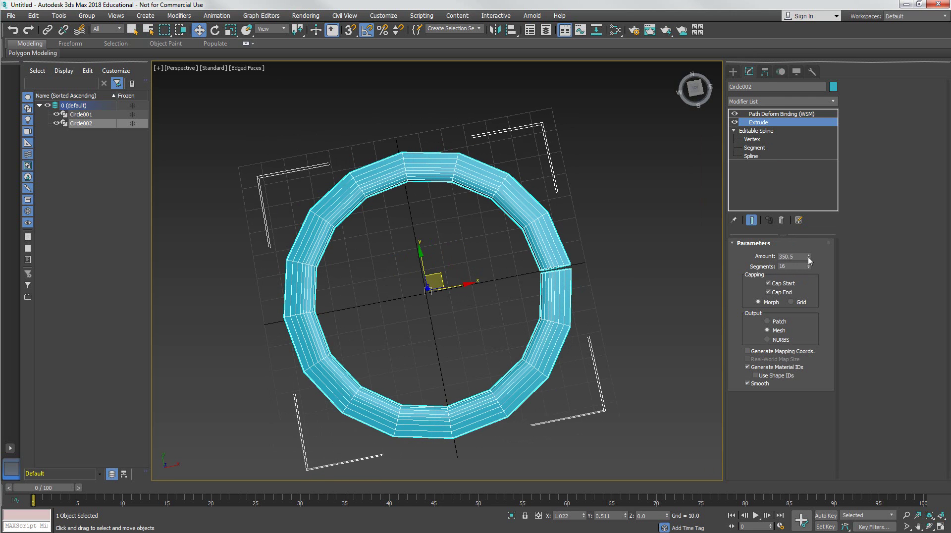
{"action": "left_click_drag", "start_coordinate": [809, 259], "coordinate": [810, 265]}
{"action": "double_click", "coordinate": [782, 267]}
{"action": "type", "text": "24"}
{"action": "key", "text": "Return"}
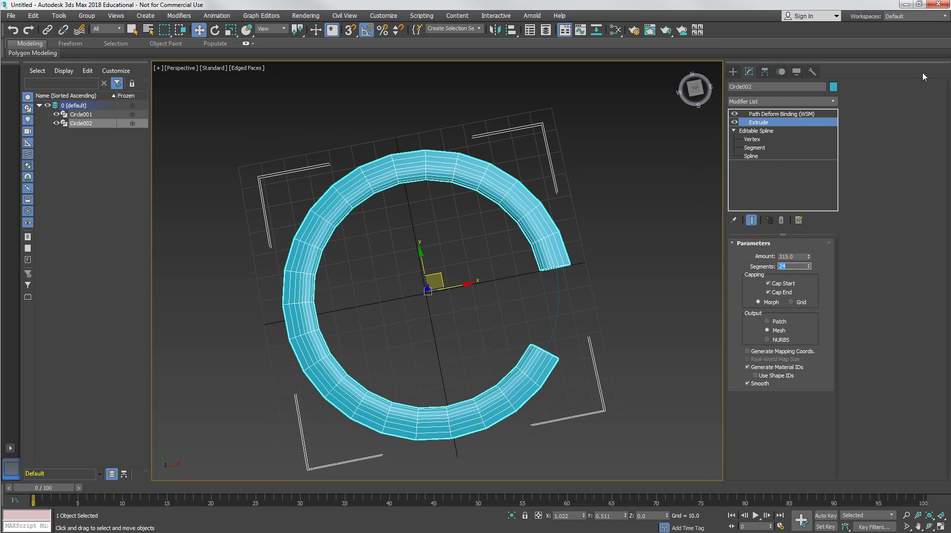
Set the PathDeform stretch to 1.121 so the extrusion closes into a full ring
{"action": "left_click", "coordinate": [766, 114]}
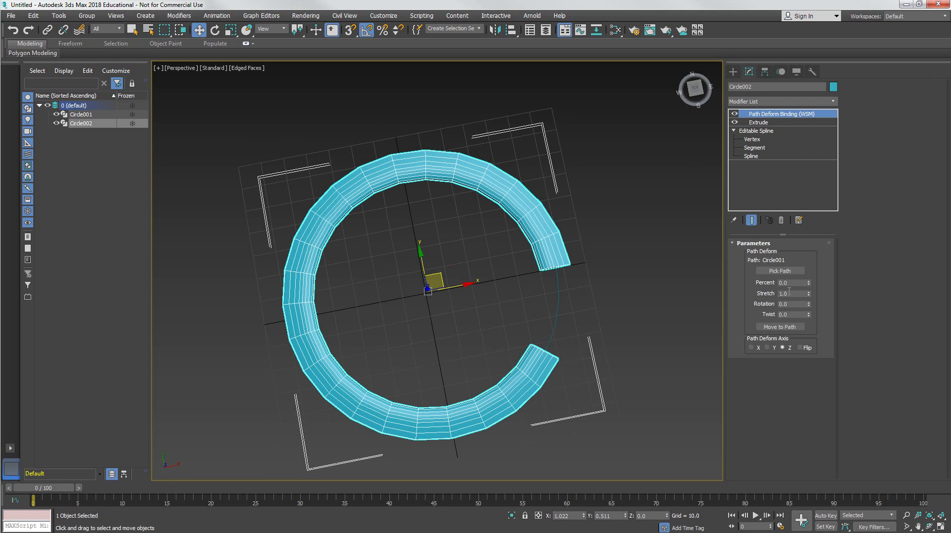
{"action": "left_click_drag", "start_coordinate": [809, 296], "coordinate": [808, 294]}
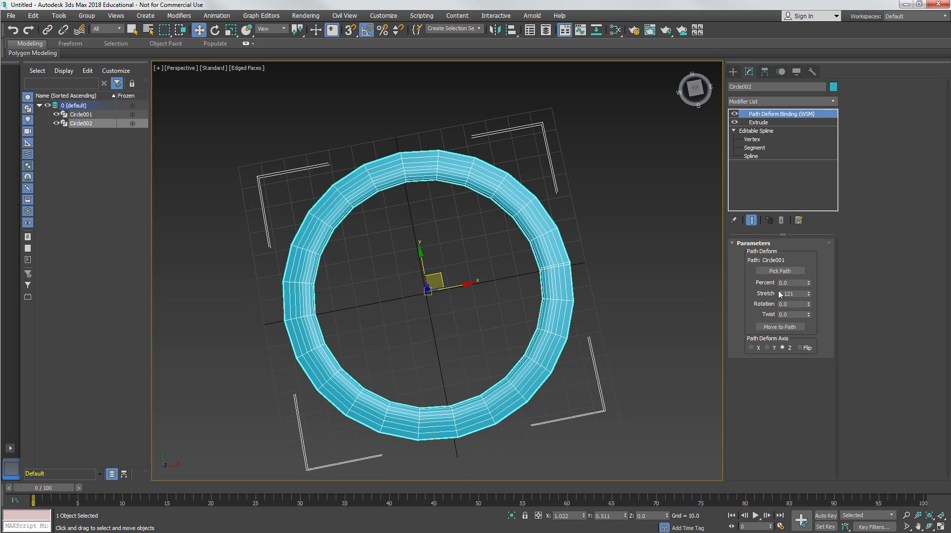
{"action": "scroll", "coordinate": [575, 280], "scroll_direction": "up", "scroll_amount": 5}
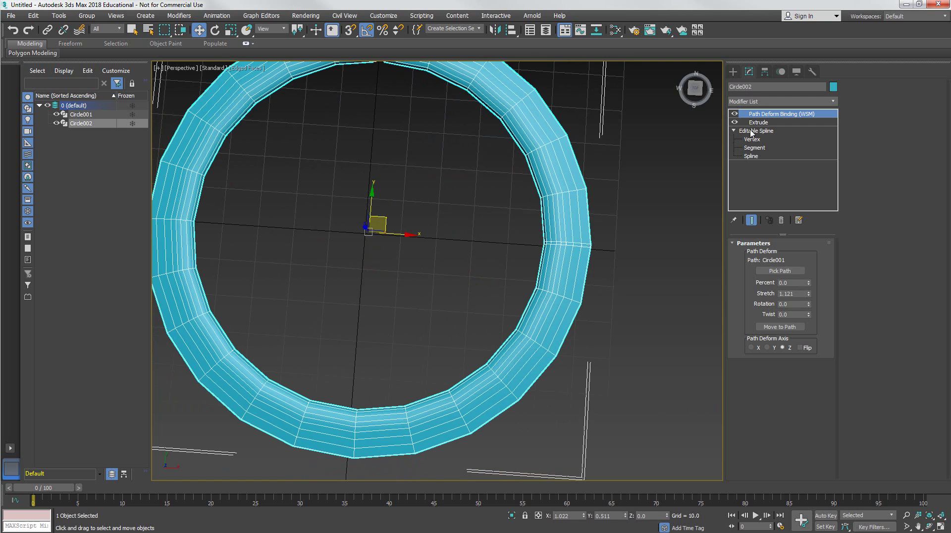
Fine-tune the Extrude amount to 314 to match the ends at the ring's seam
{"action": "left_click", "coordinate": [758, 122]}
{"action": "left_click", "coordinate": [808, 258]}
{"action": "double_click", "coordinate": [808, 258]}
{"action": "left_click", "coordinate": [809, 255]}
Examine the closed ring and its seam from several angles, with the whole ring framed in view
{"action": "middle_click_drag", "start_coordinate": [562, 274], "coordinate": [587, 223], "text": "alt"}
{"action": "middle_click_drag", "start_coordinate": [587, 223], "coordinate": [563, 238]}
{"action": "scroll", "coordinate": [562, 317], "scroll_direction": "down", "scroll_amount": 4}
{"action": "middle_click_drag", "start_coordinate": [561, 324], "coordinate": [559, 284], "text": "alt"}
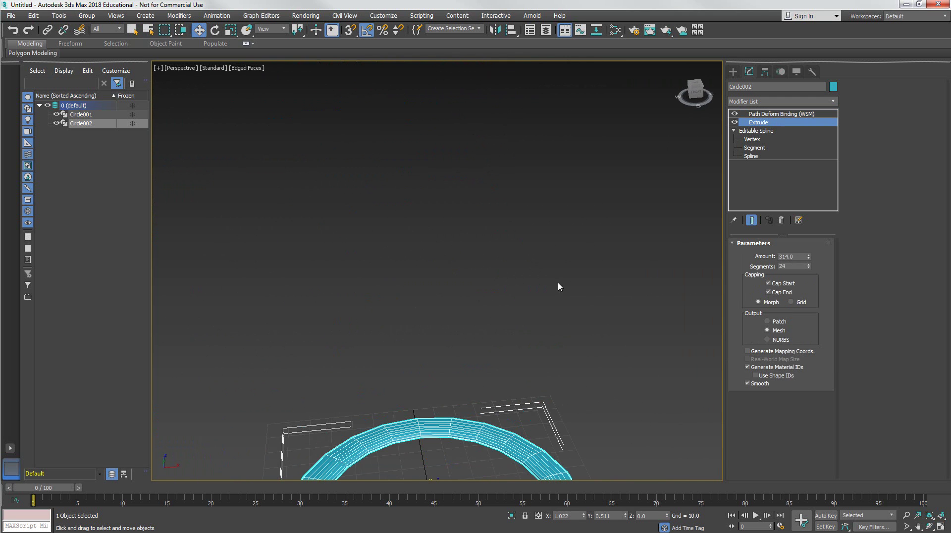
{"action": "left_click", "coordinate": [635, 311]}
{"action": "middle_click_drag", "start_coordinate": [634, 322], "coordinate": [620, 300]}
{"action": "middle_click_drag", "start_coordinate": [619, 300], "coordinate": [566, 333], "text": "alt"}
{"action": "scroll", "coordinate": [522, 298], "scroll_direction": "up", "scroll_amount": 5}
{"action": "scroll", "coordinate": [569, 284], "scroll_direction": "down", "scroll_amount": 4}
{"action": "middle_click_drag", "start_coordinate": [566, 334], "coordinate": [526, 312]}
{"action": "left_click", "coordinate": [525, 278]}
{"action": "key", "text": "z"}
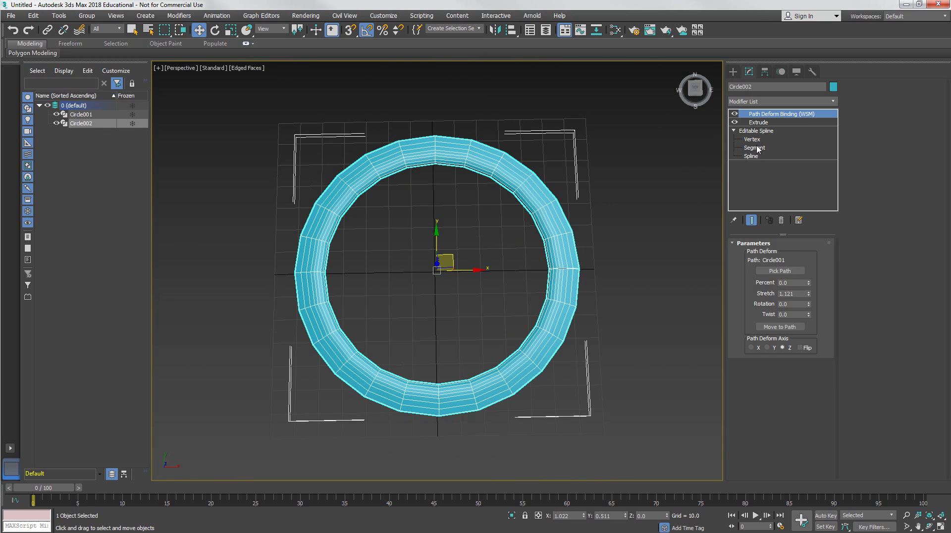
Open the base spline's vertices for editing while keeping the modifier stack's end result shown
{"action": "left_click", "coordinate": [772, 130]}
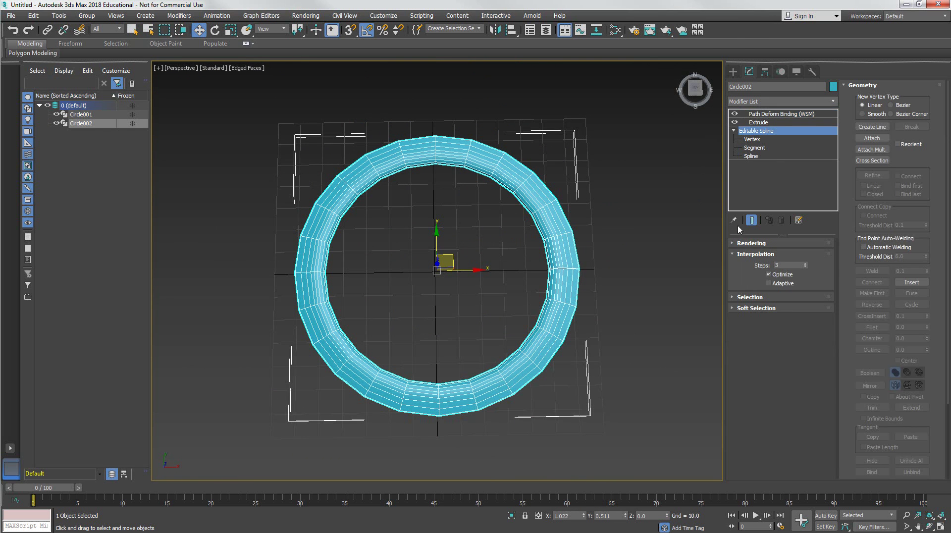
{"action": "left_click", "coordinate": [751, 220]}
{"action": "middle_click_drag", "start_coordinate": [707, 244], "coordinate": [701, 221], "text": "alt"}
{"action": "left_click", "coordinate": [751, 223]}
{"action": "middle_click_drag", "start_coordinate": [657, 273], "coordinate": [576, 230]}
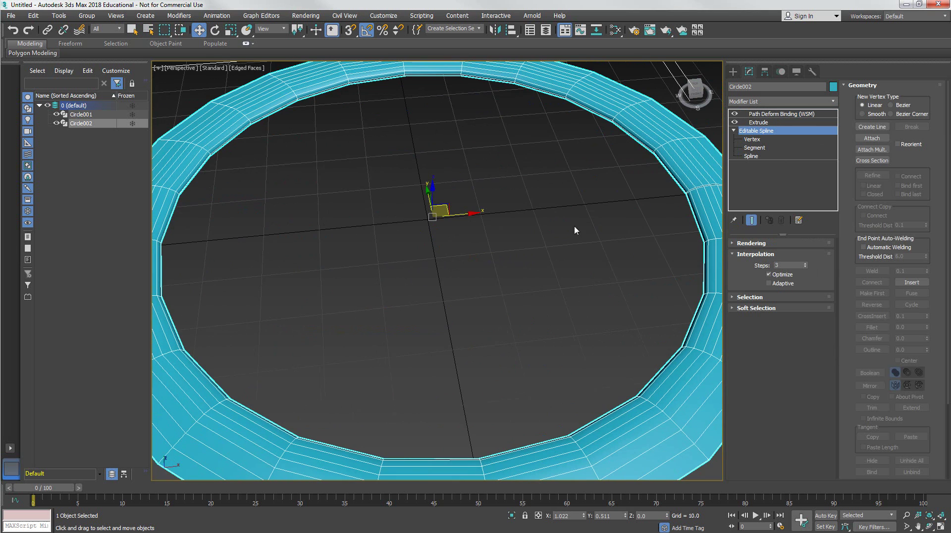
{"action": "left_click", "coordinate": [752, 140]}
{"action": "left_click", "coordinate": [421, 225]}
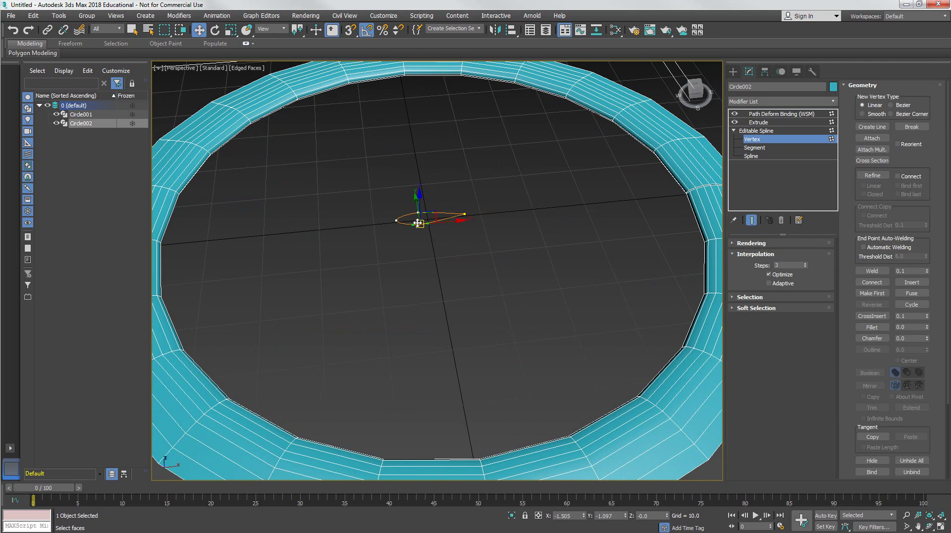
Refine the teardrop spline with new vertices on both sides of its widest upper and lower points
{"action": "middle_click_drag", "start_coordinate": [456, 276], "coordinate": [501, 301], "text": "alt"}
{"action": "scroll", "coordinate": [457, 270], "scroll_direction": "up", "scroll_amount": 3}
{"action": "mouse_move", "coordinate": [458, 270]}
{"action": "middle_mouse_down", "text": "alt"}
{"action": "mouse_move", "coordinate": [456, 289]}
{"action": "mouse_move", "coordinate": [446, 263]}
{"action": "middle_mouse_up", "text": "alt"}
{"action": "left_click_drag", "start_coordinate": [448, 216], "coordinate": [446, 215]}
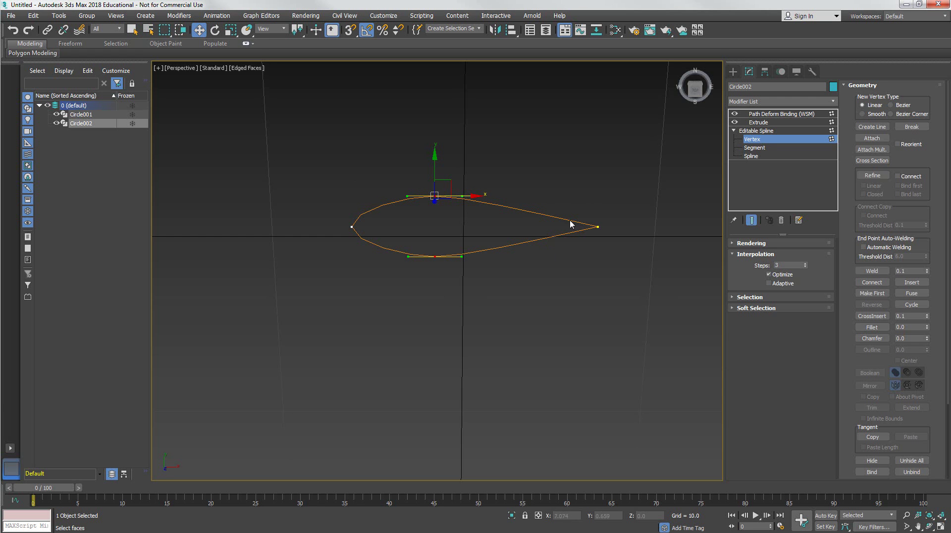
{"action": "middle_click_drag", "start_coordinate": [483, 223], "coordinate": [461, 187], "text": "alt"}
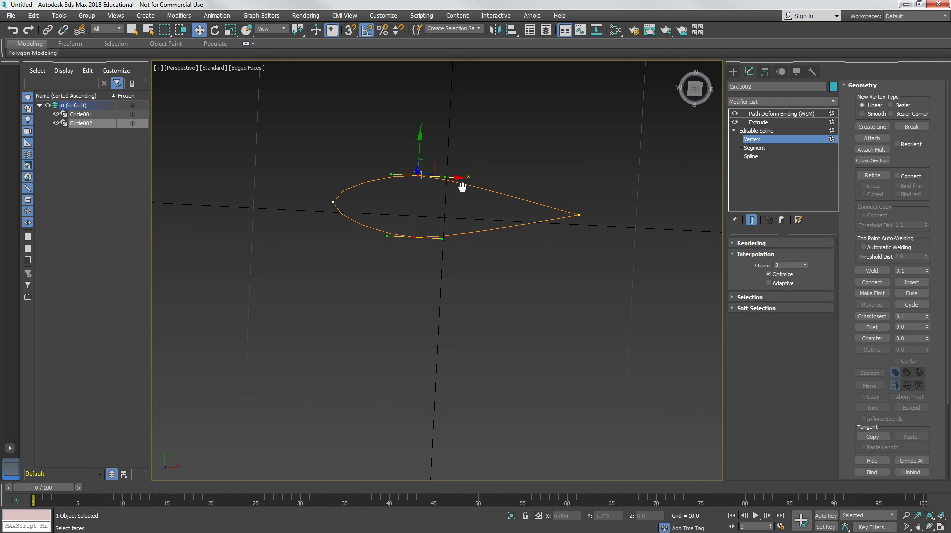
{"action": "right_click", "coordinate": [455, 184]}
{"action": "left_click", "coordinate": [438, 226]}
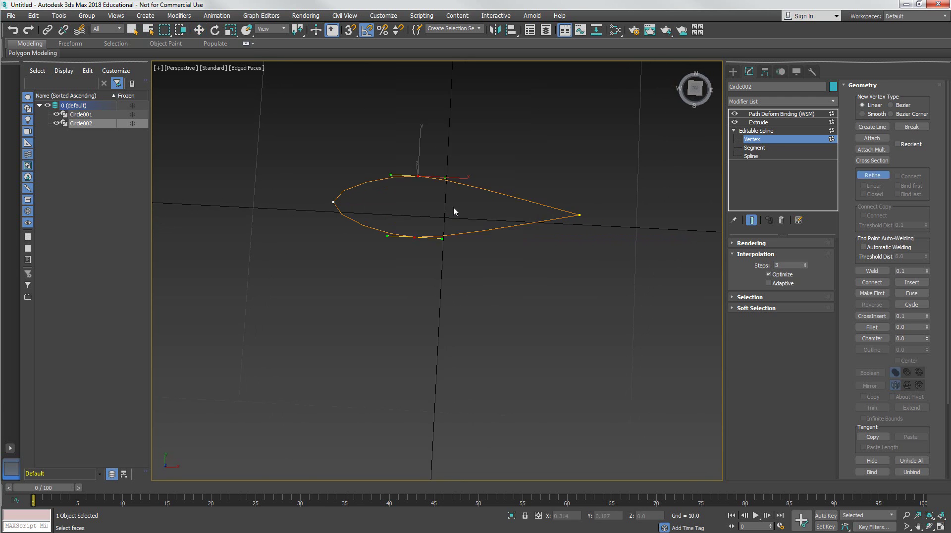
{"action": "scroll", "coordinate": [421, 235], "scroll_direction": "up", "scroll_amount": 5}
{"action": "middle_click_drag", "start_coordinate": [416, 251], "coordinate": [388, 155], "text": "alt"}
{"action": "left_click", "coordinate": [390, 154]}
Move the new vertices just ahead of the widest points inward to form a step in each outline
{"action": "key", "text": "w"}
{"action": "left_click", "coordinate": [390, 153]}
{"action": "left_click_drag", "start_coordinate": [390, 127], "coordinate": [392, 171]}
{"action": "left_click", "coordinate": [394, 330]}
{"action": "left_click_drag", "start_coordinate": [394, 320], "coordinate": [391, 261]}
Adjust the tangent handles of the lower step's inner and outer vertices to sharpen and straighten the step
{"action": "mouse_move", "coordinate": [405, 293]}
{"action": "middle_mouse_down", "text": "alt"}
{"action": "mouse_move", "coordinate": [412, 300]}
{"action": "mouse_move", "coordinate": [404, 294]}
{"action": "middle_mouse_up", "text": "alt"}
{"action": "middle_click_drag", "start_coordinate": [403, 295], "coordinate": [370, 286], "text": "alt"}
{"action": "left_click_drag", "start_coordinate": [311, 254], "coordinate": [332, 267]}
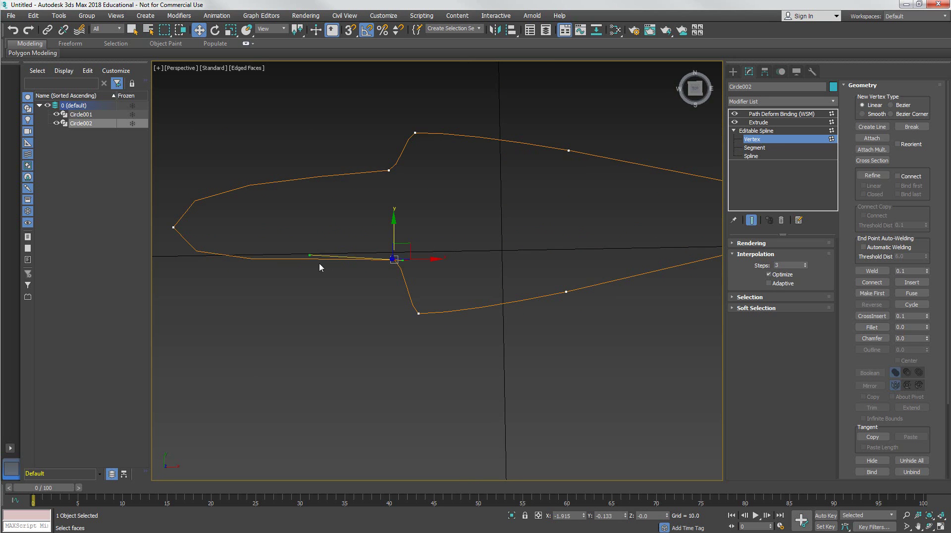
{"action": "scroll", "coordinate": [400, 273], "scroll_direction": "up", "scroll_amount": 4}
{"action": "scroll", "coordinate": [416, 259], "scroll_direction": "up", "scroll_amount": 2}
{"action": "scroll", "coordinate": [410, 244], "scroll_direction": "down", "scroll_amount": 1}
{"action": "left_click_drag", "start_coordinate": [418, 216], "coordinate": [378, 229]}
{"action": "mouse_move", "coordinate": [378, 229]}
{"action": "middle_mouse_down"}
{"action": "mouse_move", "coordinate": [398, 359]}
{"action": "mouse_move", "coordinate": [384, 234]}
{"action": "middle_mouse_up"}
{"action": "left_click", "coordinate": [401, 226]}
{"action": "mouse_move", "coordinate": [410, 217]}
{"action": "left_mouse_down"}
{"action": "mouse_move", "coordinate": [432, 243]}
{"action": "mouse_move", "coordinate": [424, 227]}
{"action": "left_mouse_up"}
{"action": "scroll", "coordinate": [384, 218], "scroll_direction": "up", "scroll_amount": 2}
{"action": "middle_click_drag", "start_coordinate": [376, 226], "coordinate": [406, 303]}
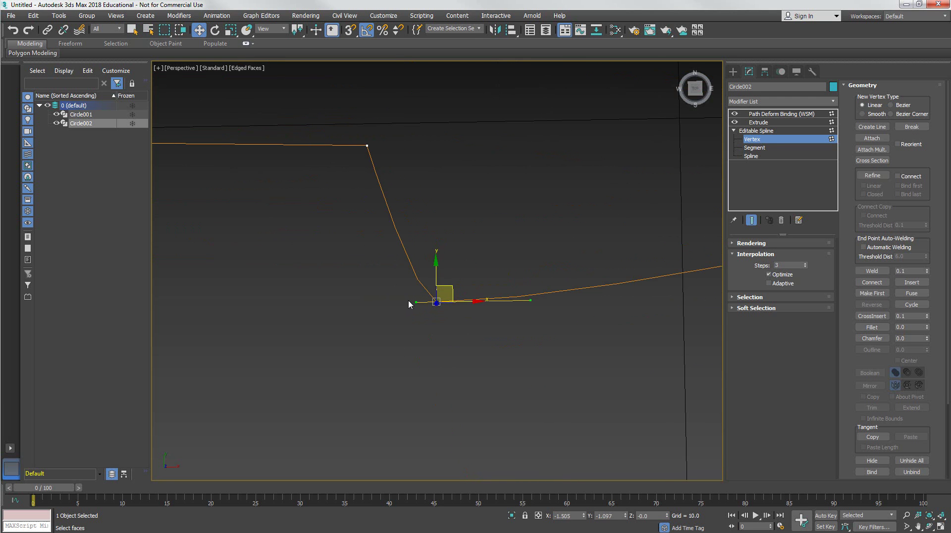
{"action": "left_click_drag", "start_coordinate": [414, 302], "coordinate": [425, 280]}
Adjust the tangent handles of the upper step's inner and outer vertices to sharpen and straighten the step
{"action": "scroll", "coordinate": [413, 240], "scroll_direction": "down", "scroll_amount": 3}
{"action": "middle_click_drag", "start_coordinate": [386, 116], "coordinate": [385, 238]}
{"action": "left_click", "coordinate": [409, 276]}
{"action": "scroll", "coordinate": [409, 276], "scroll_direction": "up", "scroll_amount": 3}
{"action": "left_click_drag", "start_coordinate": [372, 222], "coordinate": [355, 203]}
{"action": "middle_click_drag", "start_coordinate": [355, 203], "coordinate": [360, 232]}
{"action": "left_click_drag", "start_coordinate": [397, 240], "coordinate": [377, 222]}
{"action": "left_click_drag", "start_coordinate": [423, 128], "coordinate": [473, 156]}
{"action": "middle_click_drag", "start_coordinate": [490, 179], "coordinate": [449, 228]}
{"action": "left_click_drag", "start_coordinate": [382, 186], "coordinate": [399, 196]}
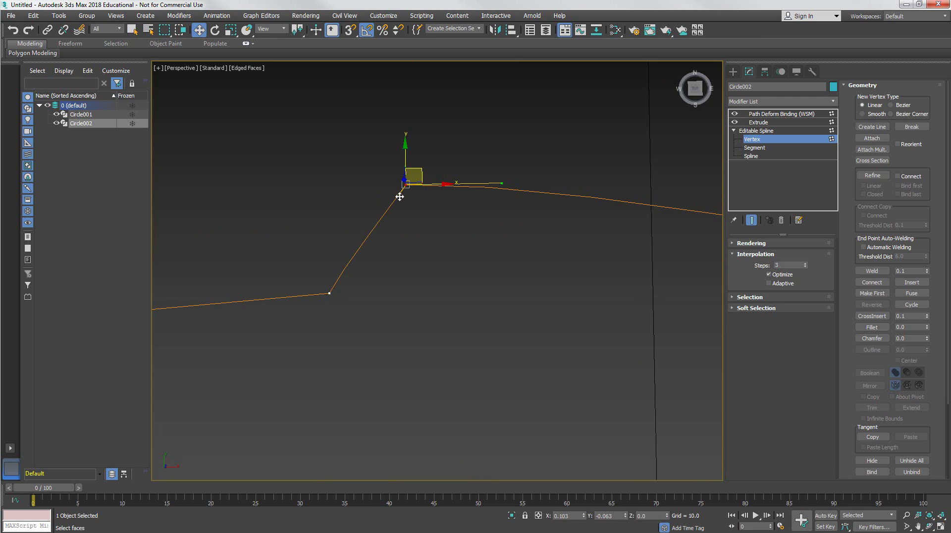
Move the lower vertex behind the step inward and convert both vertices behind the steps to Bezier
{"action": "scroll", "coordinate": [456, 352], "scroll_direction": "down", "scroll_amount": 9}
{"action": "middle_click_drag", "start_coordinate": [488, 343], "coordinate": [430, 258]}
{"action": "scroll", "coordinate": [430, 258], "scroll_direction": "up", "scroll_amount": 4}
{"action": "middle_click_drag", "start_coordinate": [388, 235], "coordinate": [415, 262]}
{"action": "left_click_drag", "start_coordinate": [380, 254], "coordinate": [385, 218]}
{"action": "mouse_move", "coordinate": [482, 227]}
{"action": "left_mouse_down"}
{"action": "mouse_move", "coordinate": [488, 236]}
{"action": "mouse_move", "coordinate": [483, 227]}
{"action": "left_mouse_up"}
{"action": "left_click", "coordinate": [393, 124]}
{"action": "right_click", "coordinate": [418, 261]}
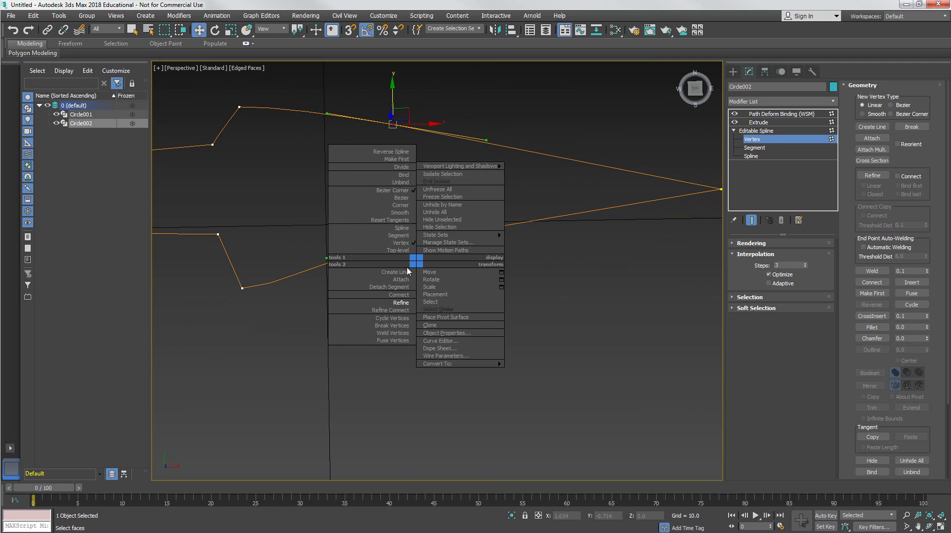
{"action": "left_click", "coordinate": [398, 198]}
Tilt the upper rear vertex's tangent and move it slightly inward to give the tail a concave curve
{"action": "middle_click_drag", "start_coordinate": [390, 193], "coordinate": [384, 263]}
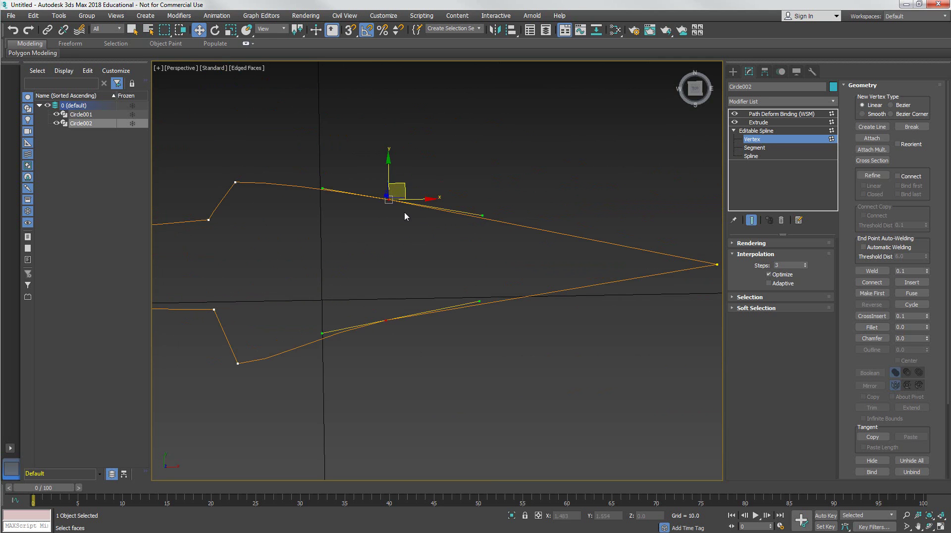
{"action": "left_click", "coordinate": [335, 195]}
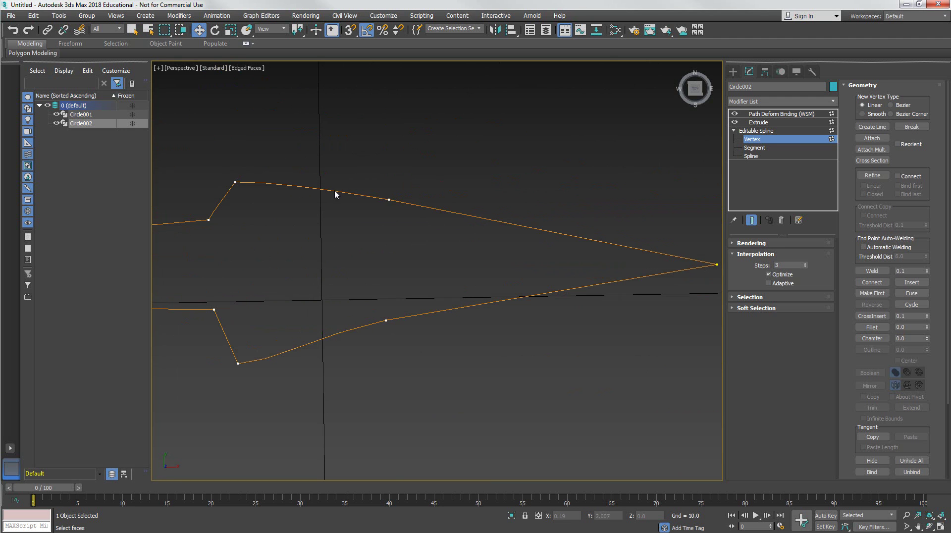
{"action": "left_click", "coordinate": [388, 200]}
{"action": "left_click_drag", "start_coordinate": [483, 217], "coordinate": [475, 228]}
{"action": "left_click_drag", "start_coordinate": [390, 177], "coordinate": [377, 190]}
Tilt the lower rear vertex's tangent to give the lower side of the tail a matching concave curve
{"action": "left_click", "coordinate": [386, 321]}
{"action": "middle_click_drag", "start_coordinate": [413, 342], "coordinate": [345, 296]}
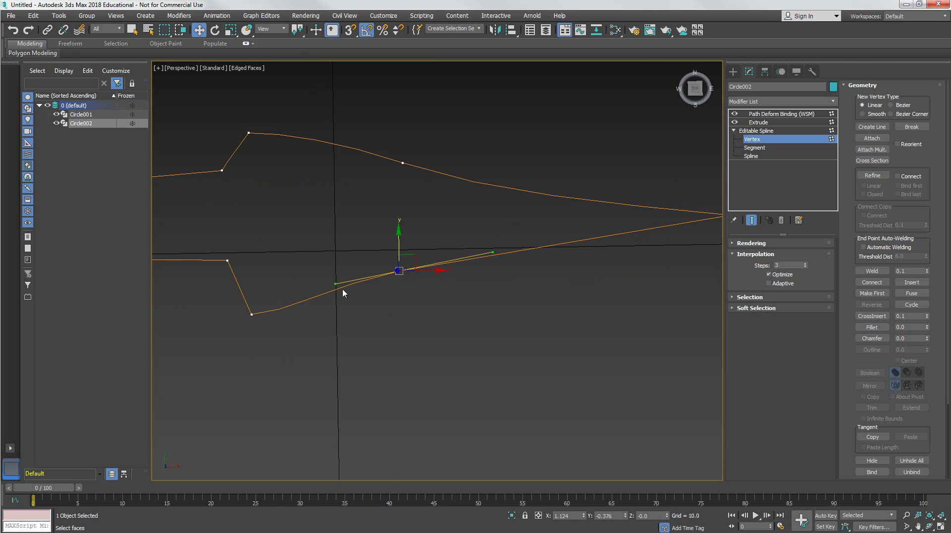
{"action": "left_click_drag", "start_coordinate": [337, 282], "coordinate": [342, 293]}
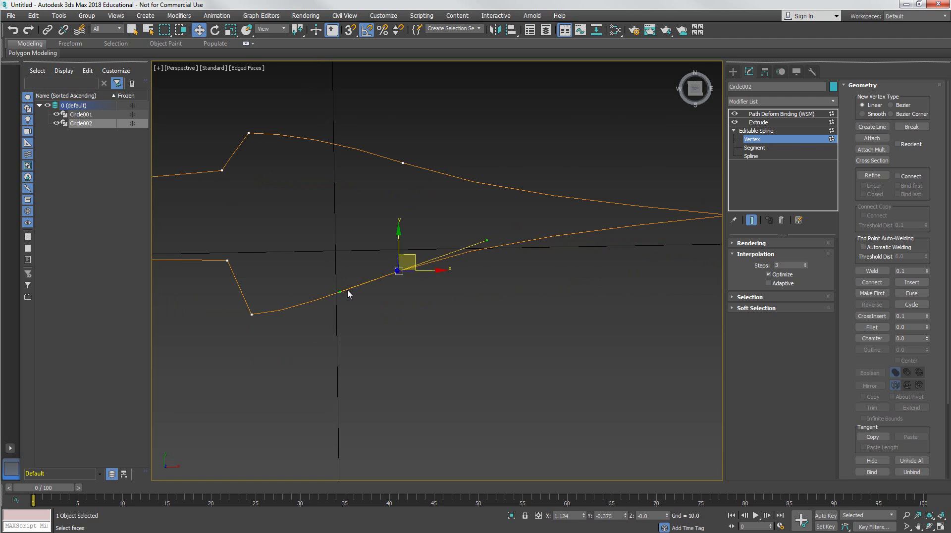
Examine how the stepped profile looks on the deformed ring and in the spline itself
{"action": "scroll", "coordinate": [404, 267], "scroll_direction": "down", "scroll_amount": 5}
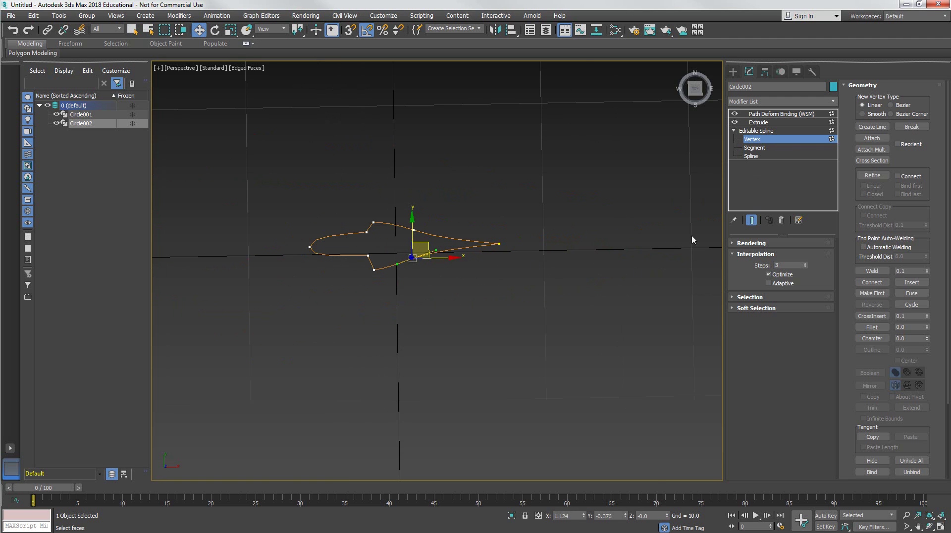
{"action": "scroll", "coordinate": [516, 322], "scroll_direction": "down", "scroll_amount": 5}
{"action": "middle_click_drag", "start_coordinate": [515, 323], "coordinate": [561, 300]}
{"action": "scroll", "coordinate": [419, 305], "scroll_direction": "up", "scroll_amount": 5}
{"action": "mouse_move", "coordinate": [411, 313]}
{"action": "middle_mouse_down"}
{"action": "mouse_move", "coordinate": [417, 306]}
{"action": "mouse_move", "coordinate": [421, 327]}
{"action": "middle_mouse_up"}
{"action": "scroll", "coordinate": [478, 127], "scroll_direction": "up", "scroll_amount": 5}
{"action": "middle_click_drag", "start_coordinate": [478, 127], "coordinate": [424, 238]}
{"action": "scroll", "coordinate": [430, 235], "scroll_direction": "down", "scroll_amount": 5}
{"action": "middle_click_drag", "start_coordinate": [443, 230], "coordinate": [460, 221]}
{"action": "scroll", "coordinate": [461, 222], "scroll_direction": "up", "scroll_amount": 3}
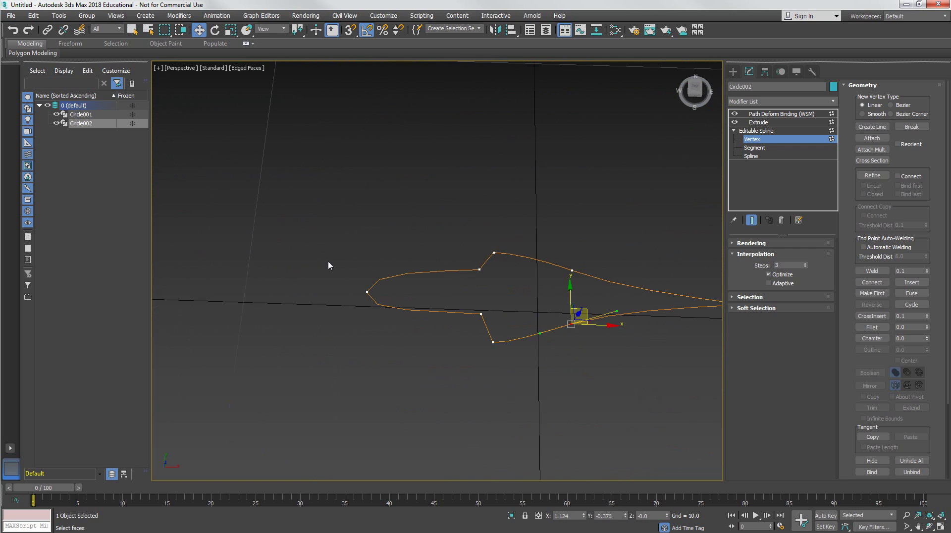
{"action": "key", "text": "2"}
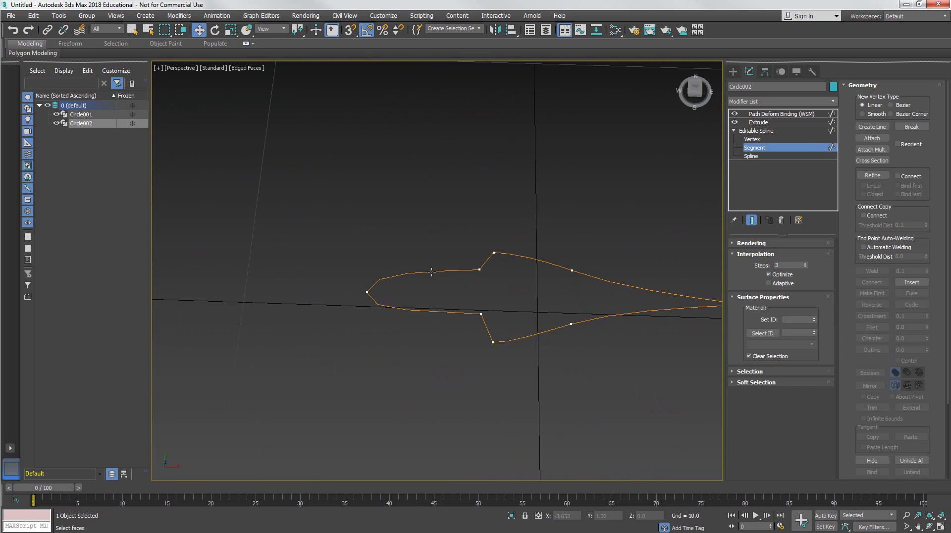
{"action": "left_click", "coordinate": [434, 272]}
{"action": "right_click", "coordinate": [444, 269]}
{"action": "key", "text": "Escape"}
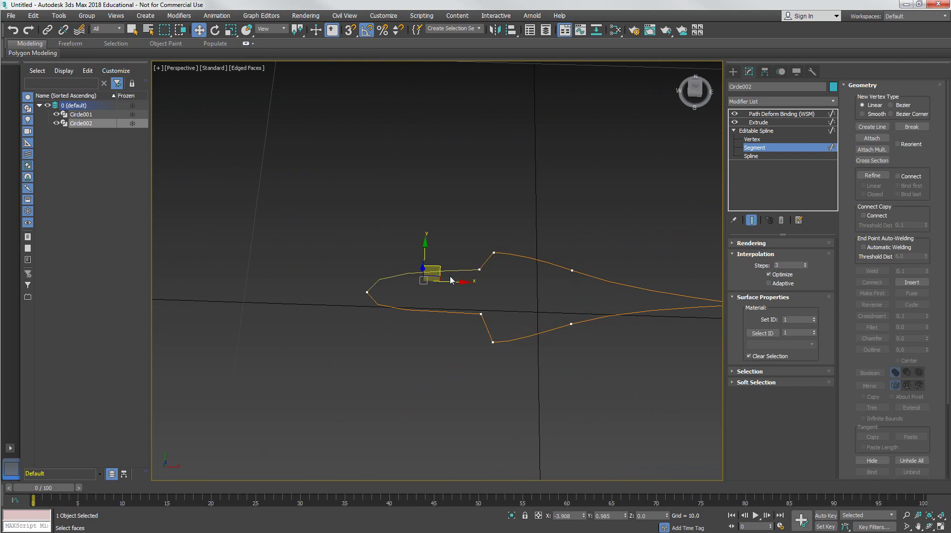
Refine the spline with one more vertex just ahead of each step's inner vertex
{"action": "key", "text": "1"}
{"action": "left_click", "coordinate": [577, 315]}
{"action": "right_click", "coordinate": [453, 271]}
{"action": "left_click", "coordinate": [438, 313]}
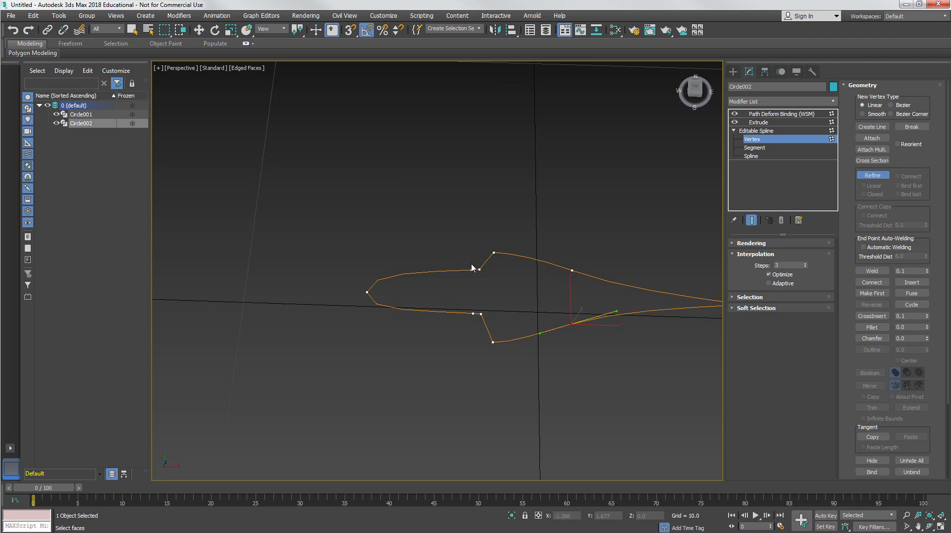
{"action": "scroll", "coordinate": [472, 268], "scroll_direction": "up", "scroll_amount": 4}
Move the two added vertices outward to turn the steps into narrow grooves on both sides
{"action": "key", "text": "w"}
{"action": "left_click", "coordinate": [467, 290]}
{"action": "scroll", "coordinate": [464, 289], "scroll_direction": "down", "scroll_amount": 3}
{"action": "left_click_drag", "start_coordinate": [480, 276], "coordinate": [486, 243]}
{"action": "left_click_drag", "start_coordinate": [467, 340], "coordinate": [472, 365]}
Leave vertex editing, return to the PathDeform modifier and deselect the grooved ring to view it whole
{"action": "scroll", "coordinate": [472, 365], "scroll_direction": "down", "scroll_amount": 3}
{"action": "middle_click_drag", "start_coordinate": [472, 365], "coordinate": [422, 306]}
{"action": "scroll", "coordinate": [423, 306], "scroll_direction": "down", "scroll_amount": 4}
{"action": "middle_click_drag", "start_coordinate": [525, 338], "coordinate": [342, 302]}
{"action": "middle_click_drag", "start_coordinate": [342, 303], "coordinate": [523, 316]}
{"action": "middle_click_drag", "start_coordinate": [523, 316], "coordinate": [544, 320]}
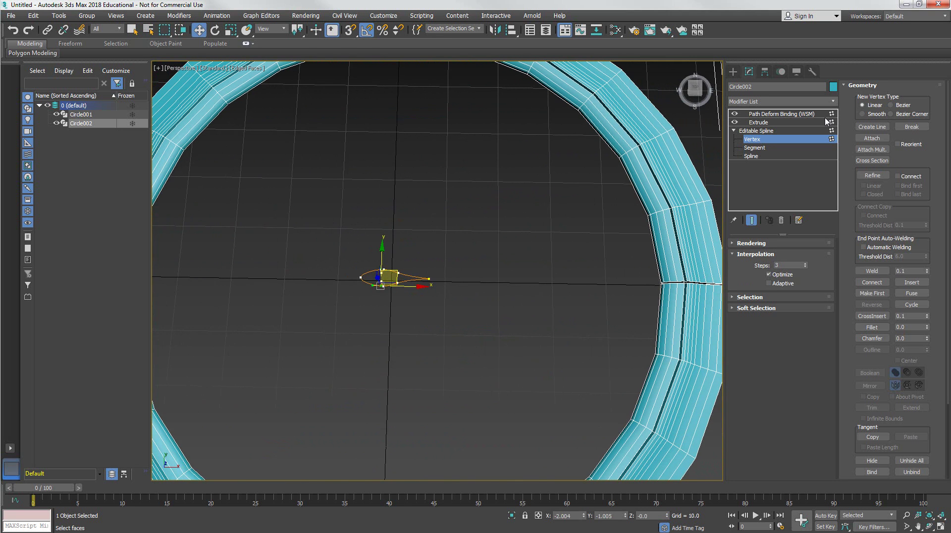
{"action": "left_click", "coordinate": [766, 131]}
{"action": "left_click", "coordinate": [782, 114]}
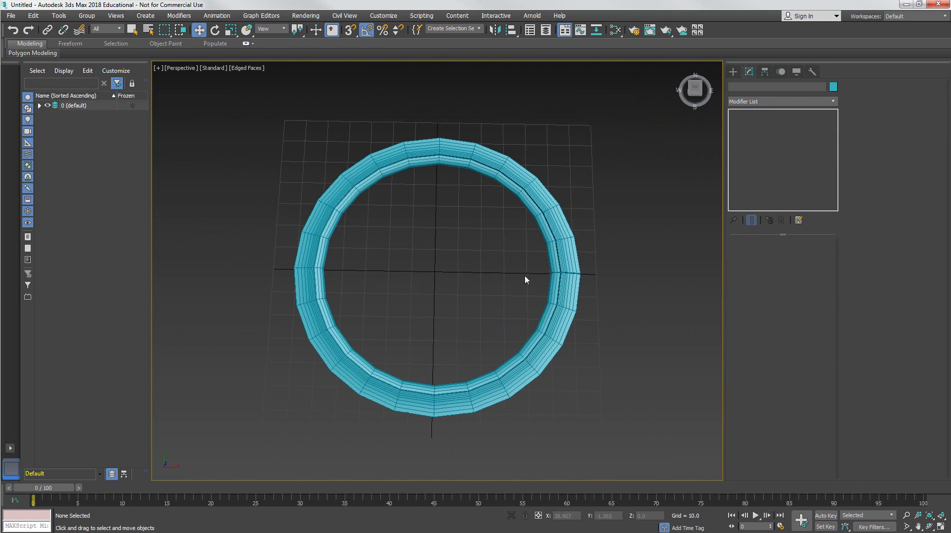
{"action": "middle_click_drag", "start_coordinate": [525, 278], "coordinate": [519, 255], "text": "alt"}
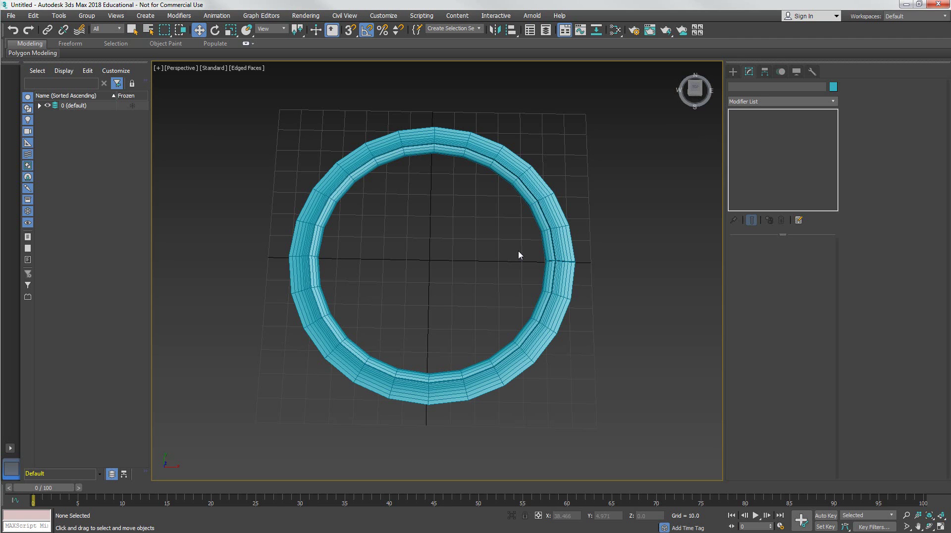
Switch the perspective view to wireframe display, close up on the ring's seam
{"action": "key", "text": "F3"}
{"action": "scroll", "coordinate": [490, 221], "scroll_direction": "up", "scroll_amount": 5}
{"action": "middle_click_drag", "start_coordinate": [490, 220], "coordinate": [490, 192]}
Delete the deformed ring, keeping only the large path circle
{"action": "left_click", "coordinate": [557, 226]}
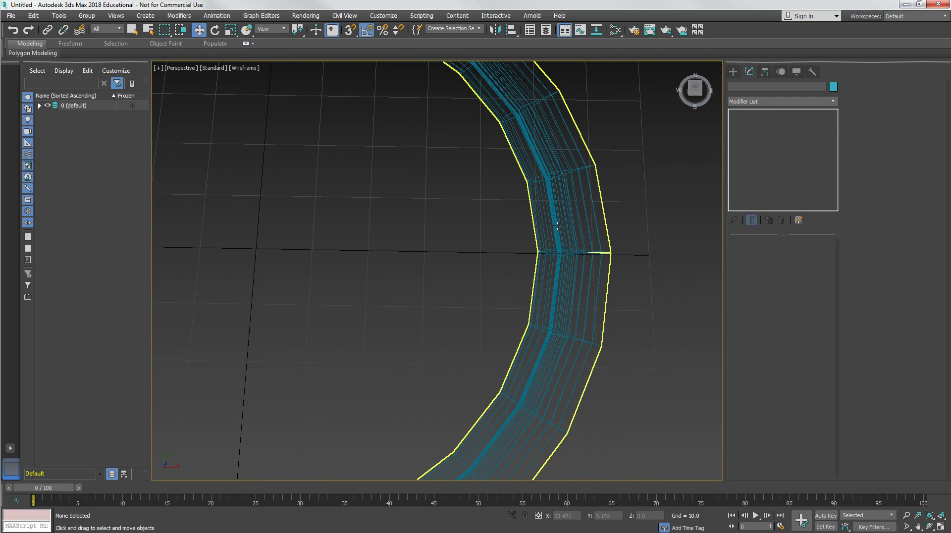
{"action": "left_click", "coordinate": [563, 252]}
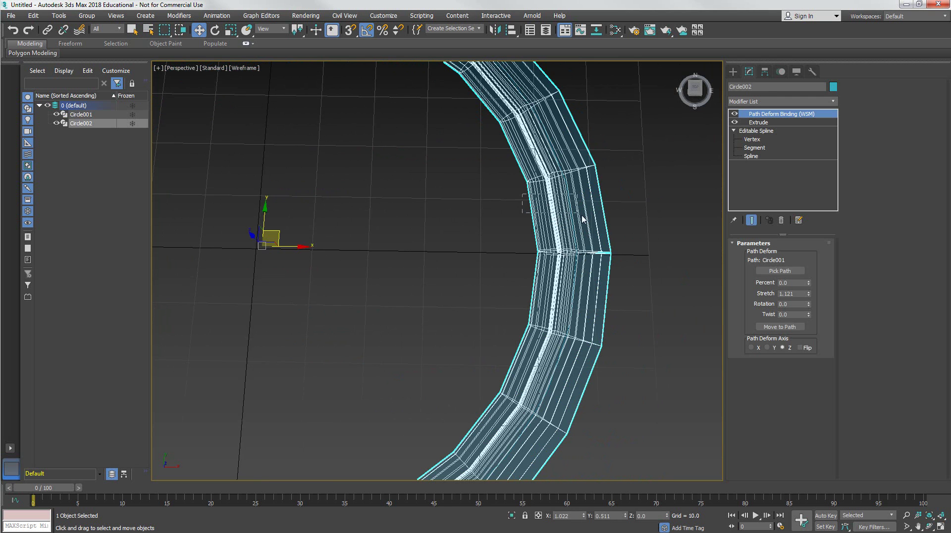
{"action": "key", "text": "ctrl+a"}
{"action": "left_click", "coordinate": [585, 219]}
{"action": "scroll", "coordinate": [570, 216], "scroll_direction": "down", "scroll_amount": 2}
{"action": "scroll", "coordinate": [543, 196], "scroll_direction": "down", "scroll_amount": 2}
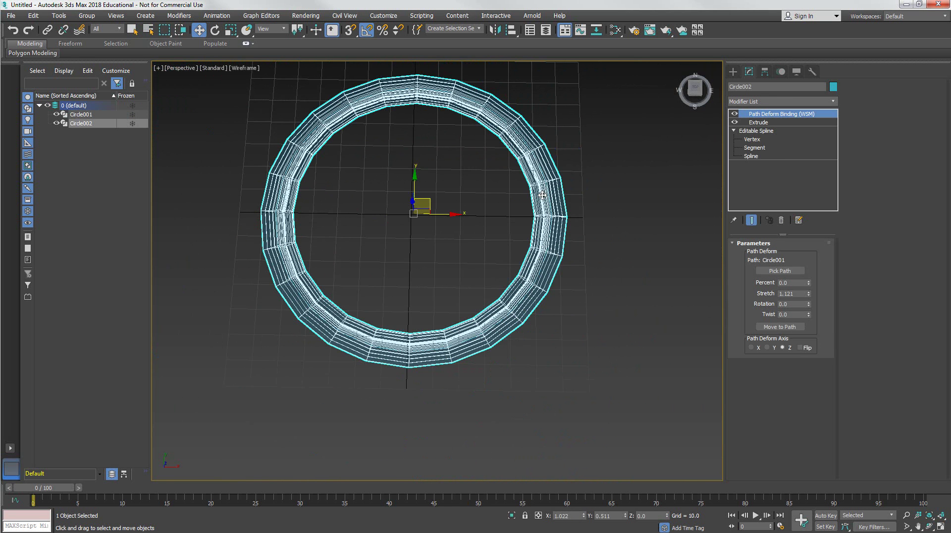
{"action": "key", "text": "Delete"}
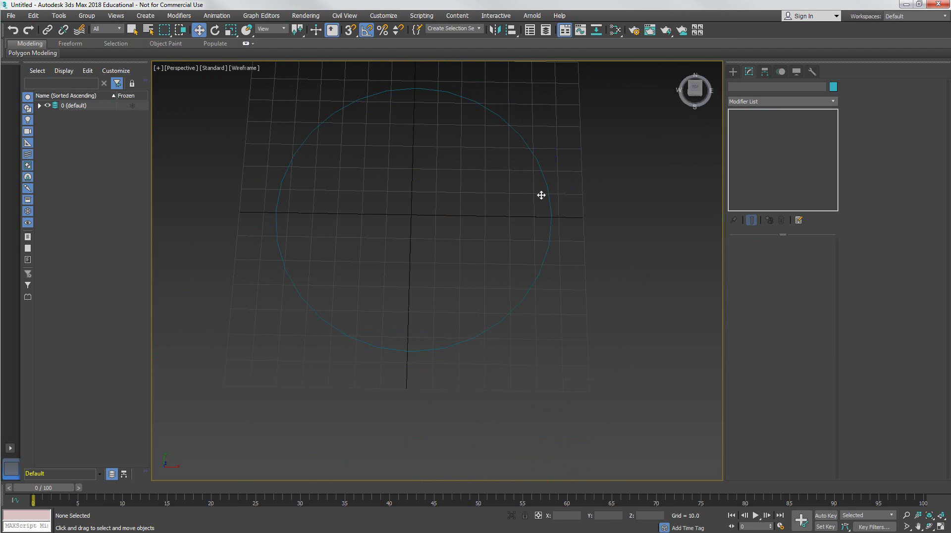
Select the large path circle, then select the deformed ring that runs along it
{"action": "left_click", "coordinate": [551, 199]}
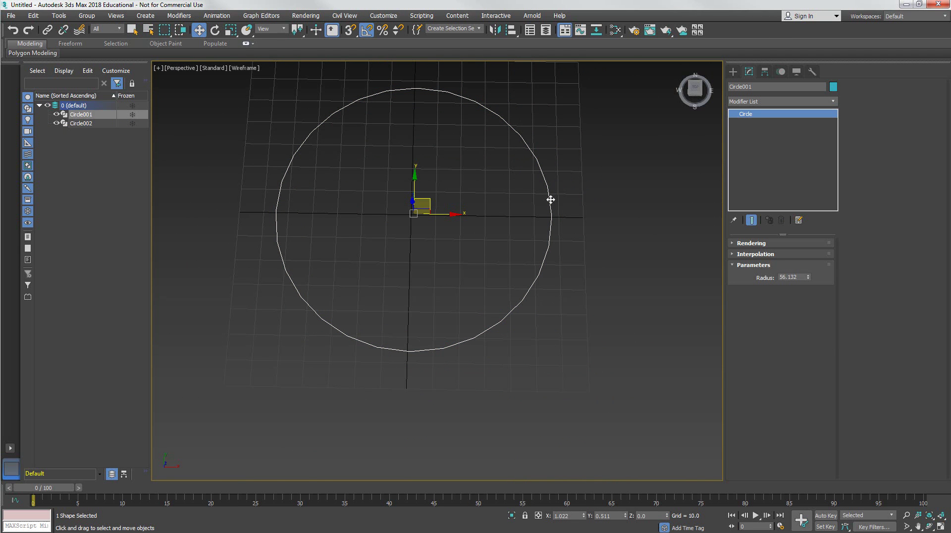
{"action": "left_click", "coordinate": [552, 199]}
{"action": "middle_click_drag", "start_coordinate": [558, 198], "coordinate": [494, 259], "text": "alt"}
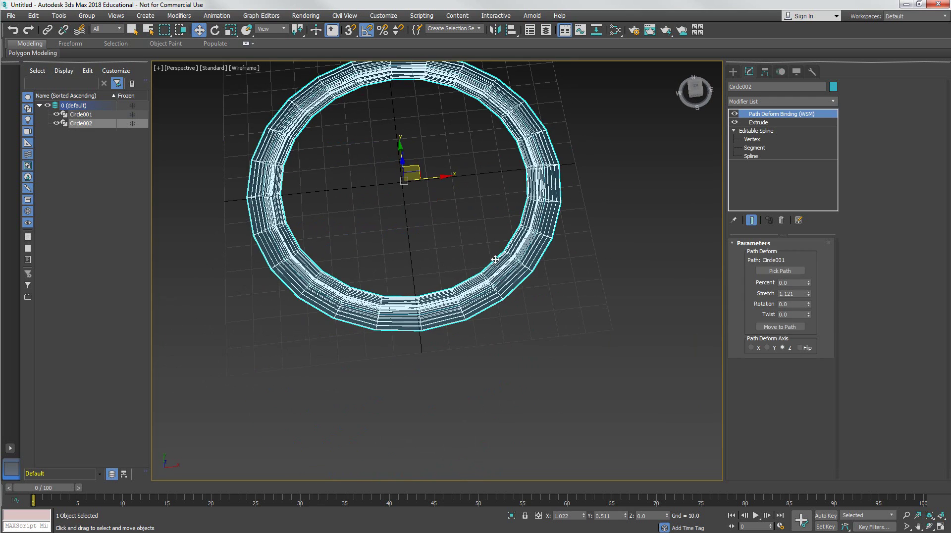
{"action": "left_click", "coordinate": [497, 259]}
{"action": "left_click", "coordinate": [531, 213]}
Try moving the deformed ring relative to its path circle
{"action": "scroll", "coordinate": [472, 174], "scroll_direction": "down", "scroll_amount": 3}
{"action": "middle_click_drag", "start_coordinate": [471, 173], "coordinate": [439, 208], "text": "alt"}
{"action": "middle_click_drag", "start_coordinate": [461, 142], "coordinate": [450, 248]}
{"action": "left_click_drag", "start_coordinate": [448, 221], "coordinate": [452, 242]}
{"action": "middle_click_drag", "start_coordinate": [453, 236], "coordinate": [429, 229], "text": "alt"}
{"action": "left_click_drag", "start_coordinate": [431, 226], "coordinate": [438, 296]}
{"action": "mouse_move", "coordinate": [456, 238]}
{"action": "left_mouse_down"}
{"action": "mouse_move", "coordinate": [503, 219]}
{"action": "mouse_move", "coordinate": [427, 256]}
{"action": "mouse_move", "coordinate": [450, 270]}
{"action": "mouse_move", "coordinate": [533, 273]}
{"action": "mouse_move", "coordinate": [448, 245]}
{"action": "left_mouse_up"}
{"action": "right_click", "coordinate": [450, 271]}
{"action": "right_click", "coordinate": [447, 244]}
{"action": "middle_click_drag", "start_coordinate": [417, 257], "coordinate": [456, 298], "text": "alt"}
{"action": "scroll", "coordinate": [456, 298], "scroll_direction": "down", "scroll_amount": 3}
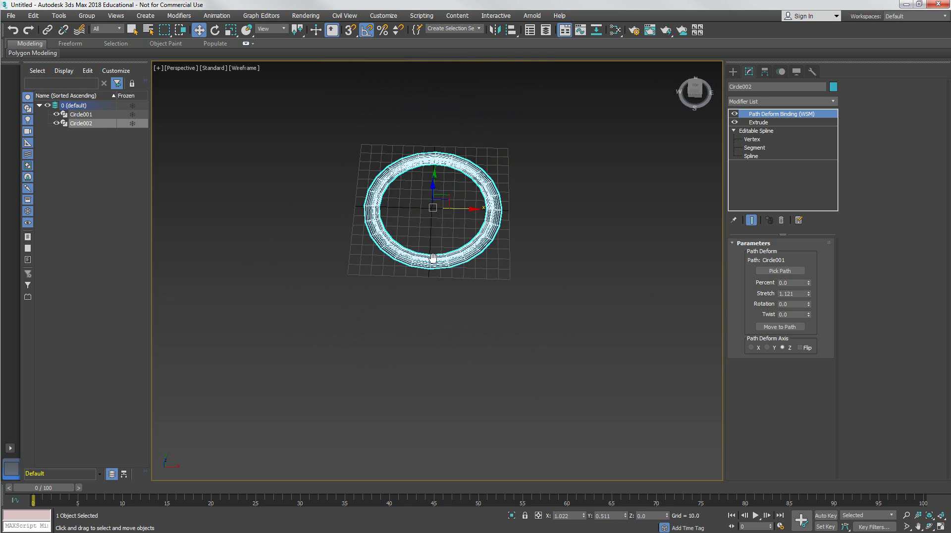
{"action": "middle_click_drag", "start_coordinate": [433, 255], "coordinate": [446, 253], "text": "alt"}
{"action": "left_click_drag", "start_coordinate": [522, 309], "coordinate": [521, 310]}
{"action": "middle_click_drag", "start_coordinate": [462, 202], "coordinate": [473, 275]}
{"action": "mouse_move", "coordinate": [461, 220]}
{"action": "left_mouse_down"}
{"action": "mouse_move", "coordinate": [518, 218]}
{"action": "mouse_move", "coordinate": [459, 196]}
{"action": "mouse_move", "coordinate": [480, 201]}
{"action": "mouse_move", "coordinate": [468, 204]}
{"action": "left_mouse_up"}
{"action": "scroll", "coordinate": [497, 208], "scroll_direction": "up", "scroll_amount": 4}
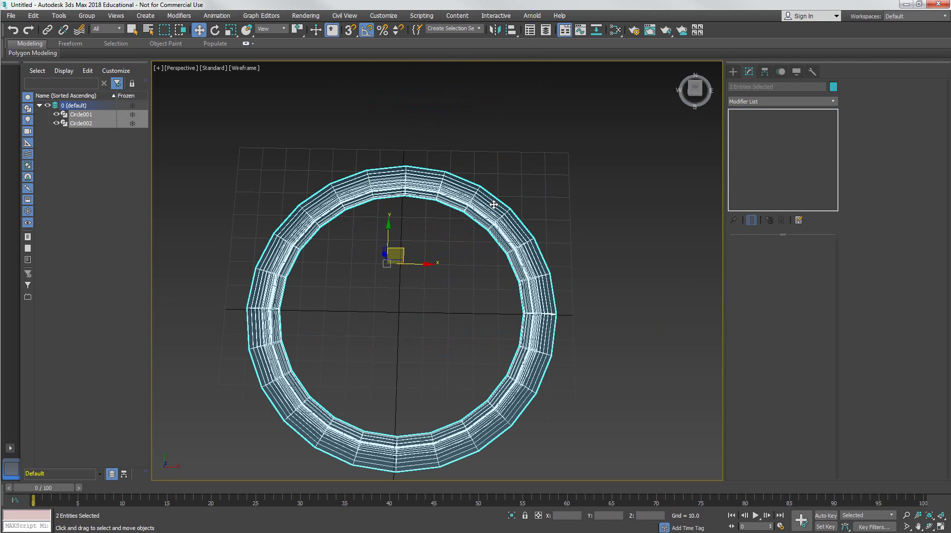
Select only the deformed ring and clone it in place
{"action": "left_click", "coordinate": [493, 204]}
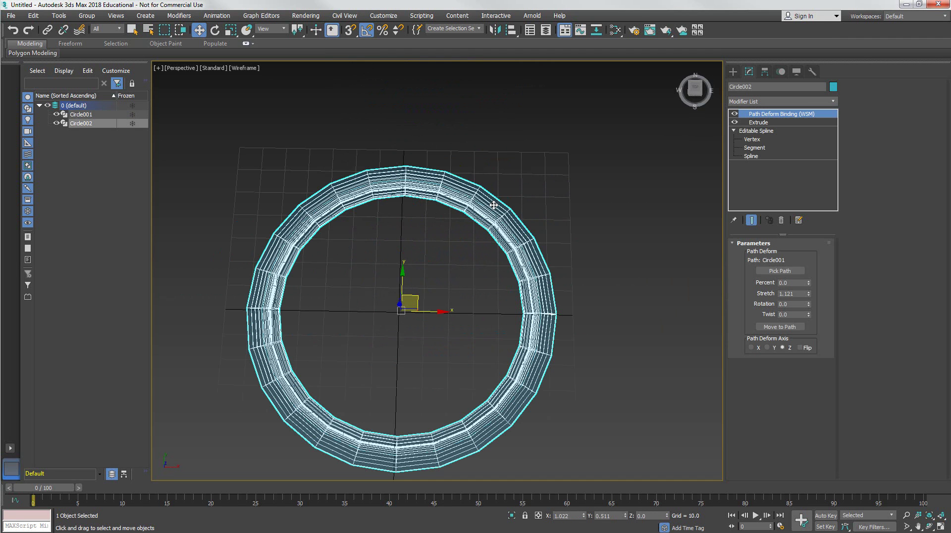
{"action": "middle_click_drag", "start_coordinate": [478, 297], "coordinate": [452, 272], "text": "alt"}
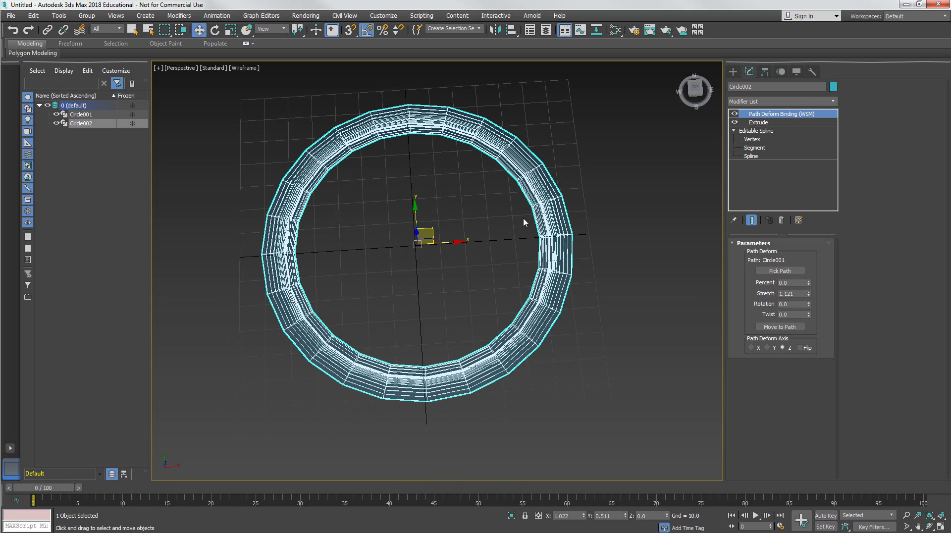
{"action": "key", "text": "ctrl+v"}
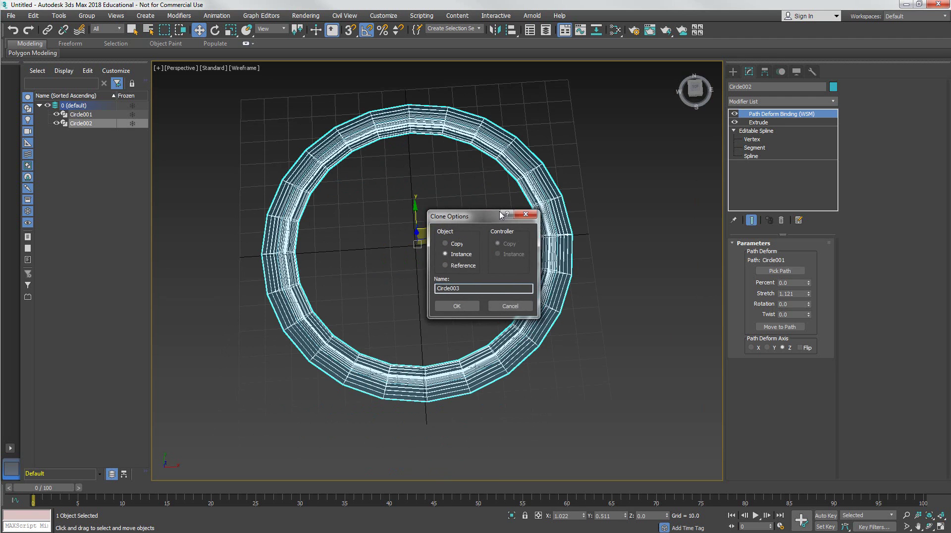
{"action": "left_click", "coordinate": [490, 289]}
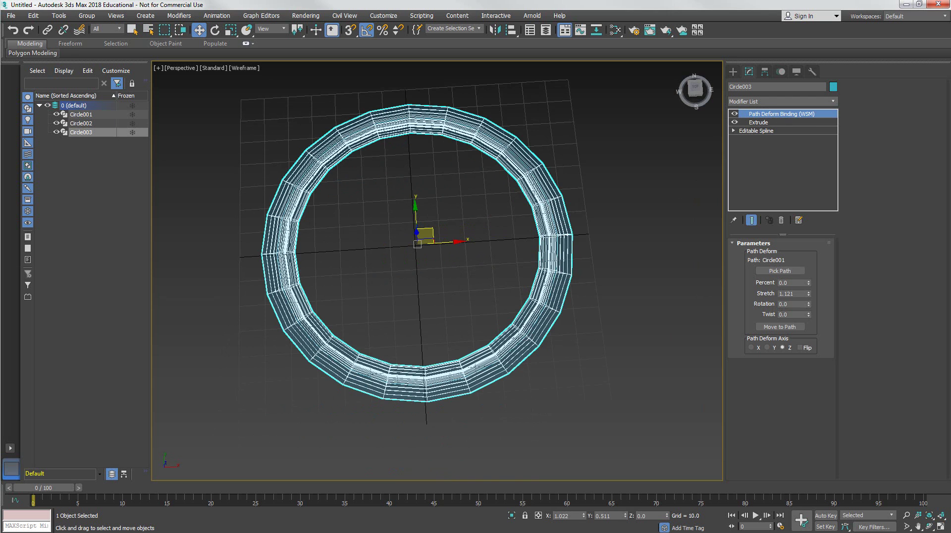
Hide the original ring Circle002, leaving the path circle and the cloned ring visible
{"action": "left_click", "coordinate": [57, 115]}
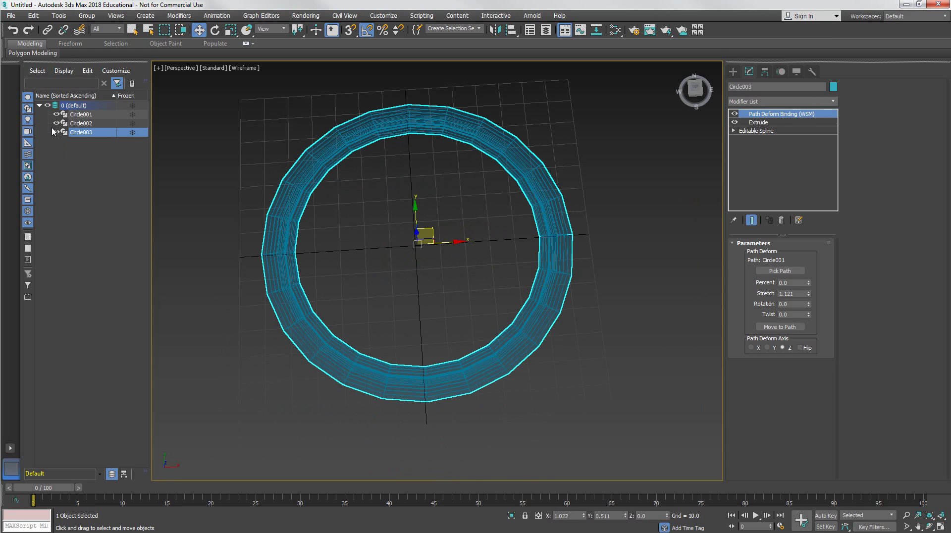
{"action": "left_click", "coordinate": [57, 123]}
{"action": "left_click", "coordinate": [55, 132]}
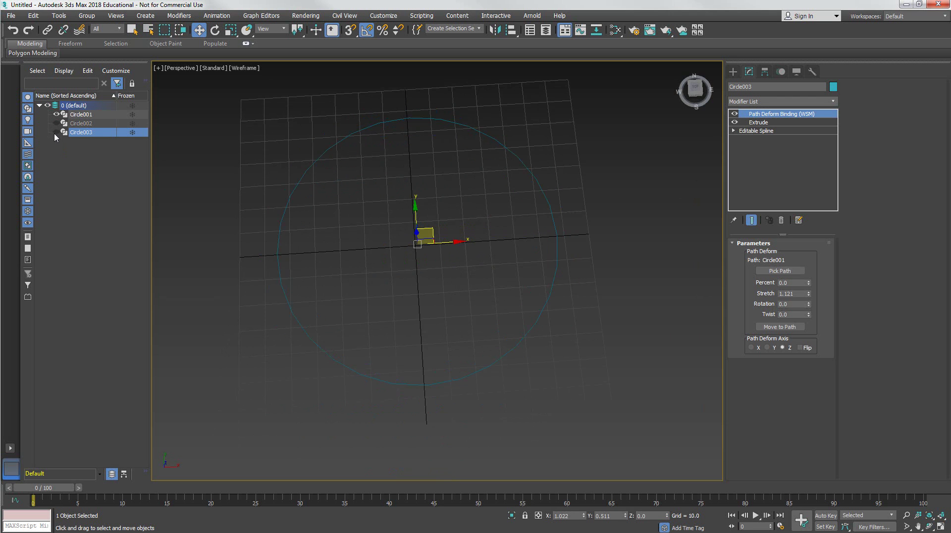
{"action": "left_click", "coordinate": [55, 133]}
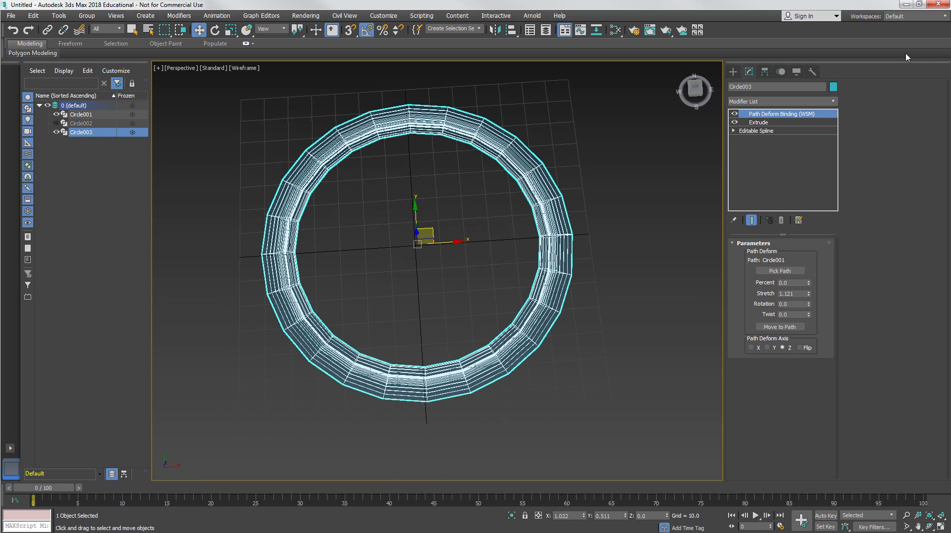
Rename the cloned ring "frisbee of death -01" and collapse its modifier stack down to a mesh
{"action": "left_click", "coordinate": [752, 89]}
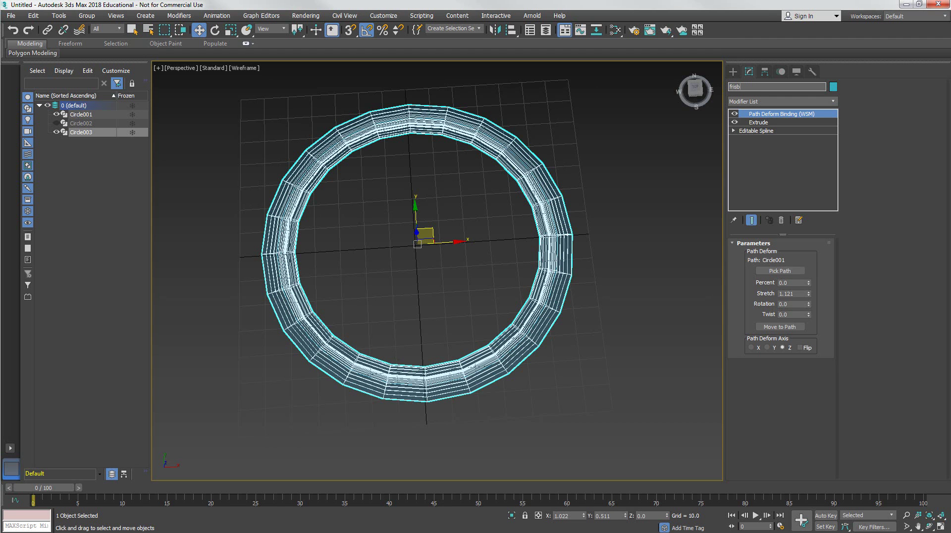
{"action": "type", "text": "frisbee of death -01"}
{"action": "key", "text": "Return"}
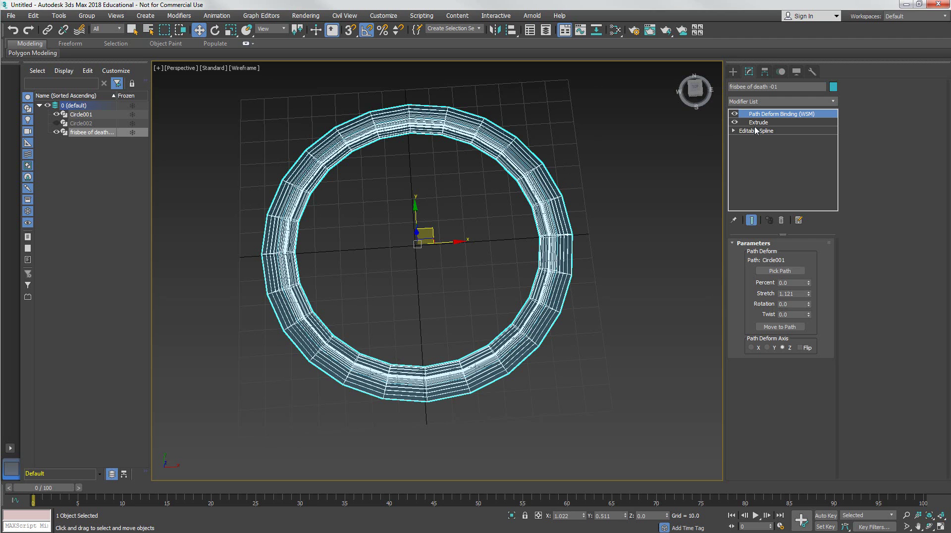
{"action": "right_click", "coordinate": [768, 115]}
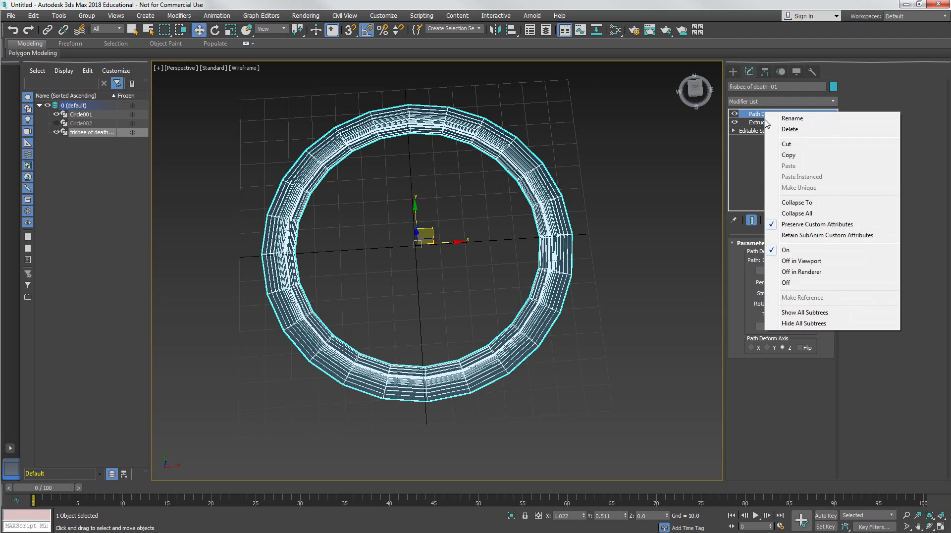
{"action": "left_click", "coordinate": [785, 202]}
Move the collapsed ring along X to about 132.9, clear of the path circle, and unhide the original ring Circle002
{"action": "middle_click_drag", "start_coordinate": [516, 196], "coordinate": [505, 200], "text": "alt"}
{"action": "left_click_drag", "start_coordinate": [463, 243], "coordinate": [699, 249]}
{"action": "scroll", "coordinate": [518, 242], "scroll_direction": "down", "scroll_amount": 5}
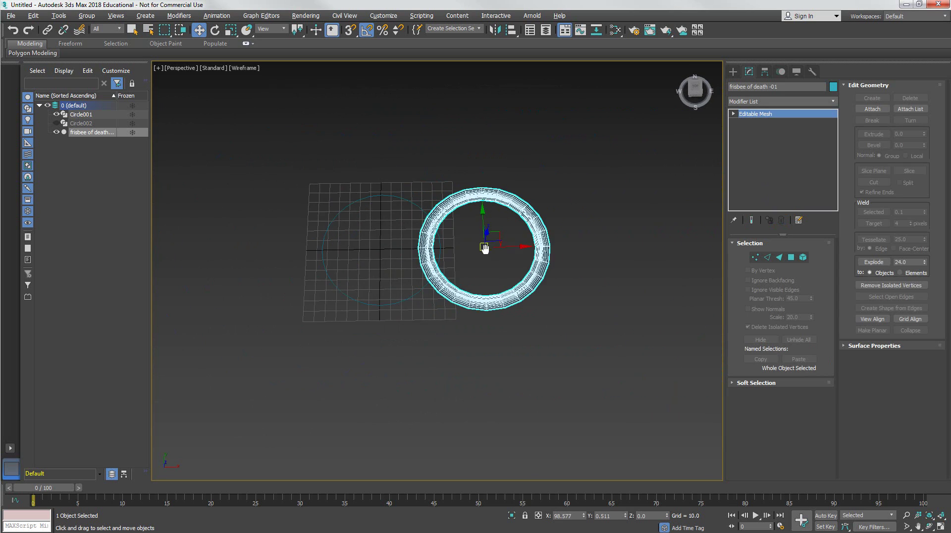
{"action": "left_click_drag", "start_coordinate": [518, 249], "coordinate": [562, 252]}
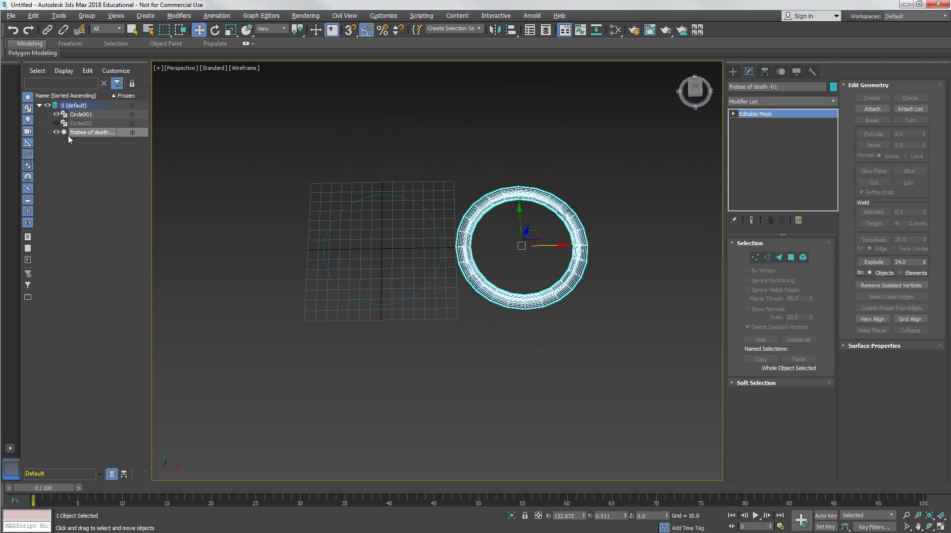
{"action": "left_click", "coordinate": [58, 124]}
{"action": "scroll", "coordinate": [405, 256], "scroll_direction": "up", "scroll_amount": 5}
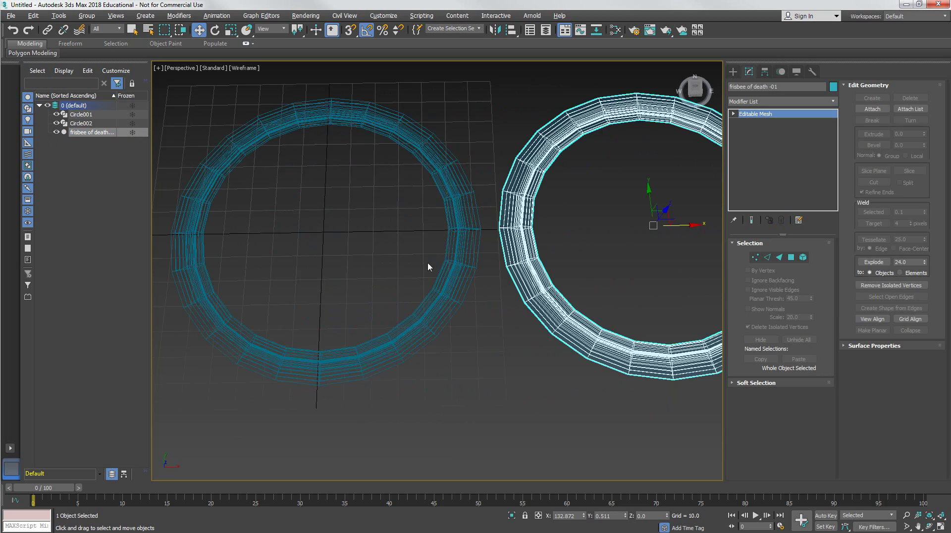
Switch to shaded edged-faces display and examine the collapsed ring's seam up close
{"action": "middle_click_drag", "start_coordinate": [488, 271], "coordinate": [338, 245]}
{"action": "key", "text": "F3"}
{"action": "middle_click_drag", "start_coordinate": [494, 292], "coordinate": [482, 371], "text": "alt"}
{"action": "middle_click_drag", "start_coordinate": [500, 294], "coordinate": [544, 288]}
{"action": "scroll", "coordinate": [527, 289], "scroll_direction": "up", "scroll_amount": 3}
{"action": "middle_click_drag", "start_coordinate": [543, 288], "coordinate": [490, 329], "text": "alt"}
{"action": "middle_click_drag", "start_coordinate": [490, 329], "coordinate": [458, 330], "text": "alt"}
{"action": "scroll", "coordinate": [491, 289], "scroll_direction": "up", "scroll_amount": 3}
{"action": "middle_click_drag", "start_coordinate": [490, 289], "coordinate": [500, 223], "text": "alt"}
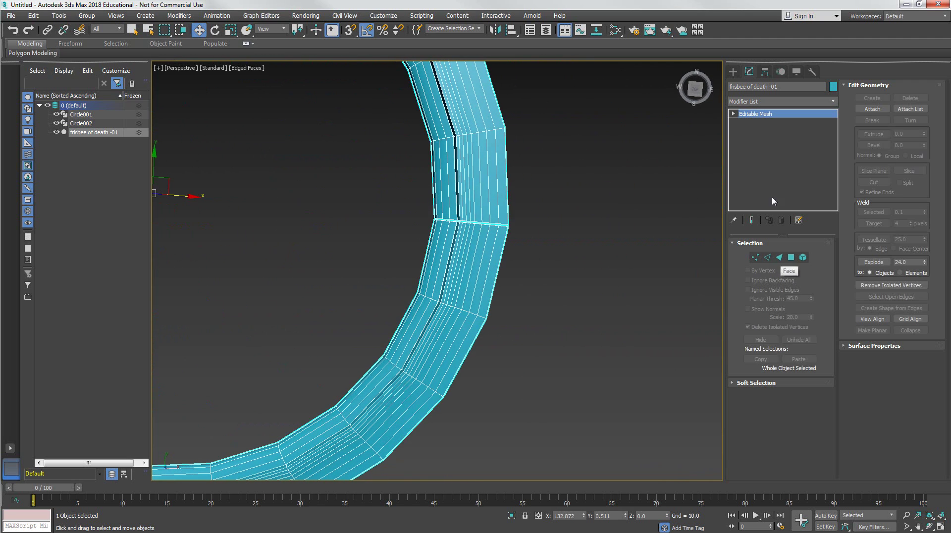
Convert the collapsed ring to an Editable Poly and enter polygon-level editing
{"action": "right_click", "coordinate": [751, 117]}
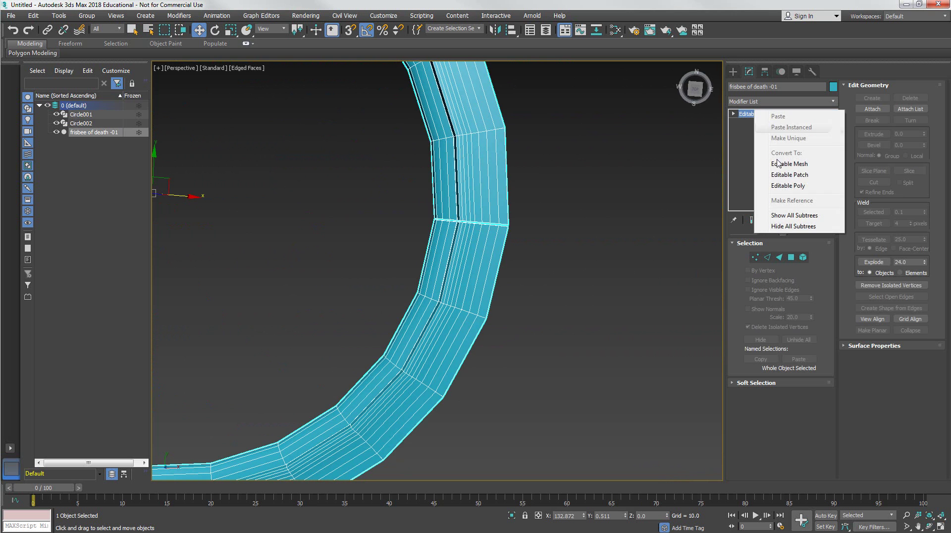
{"action": "left_click", "coordinate": [780, 187]}
{"action": "left_click", "coordinate": [790, 257]}
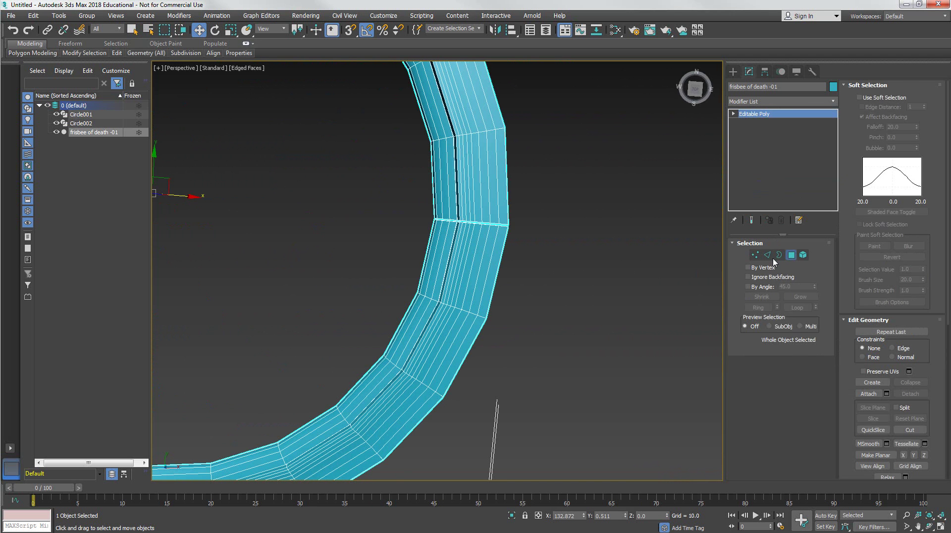
Try isolating a polygon selection around the ring's seam in wireframe display, then clear the selection
{"action": "left_click_drag", "start_coordinate": [403, 208], "coordinate": [566, 244]}
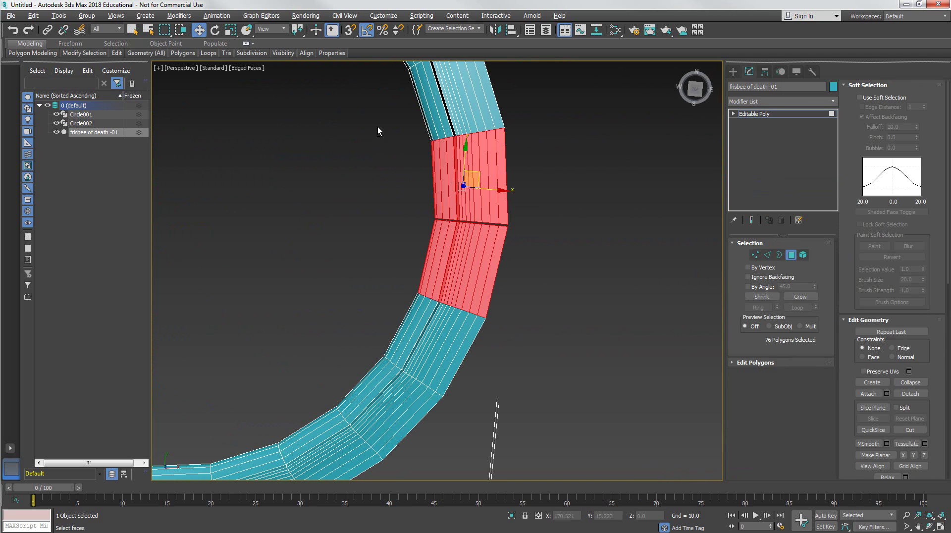
{"action": "key", "text": "F3"}
{"action": "middle_click_drag", "start_coordinate": [452, 183], "coordinate": [369, 159], "text": "alt"}
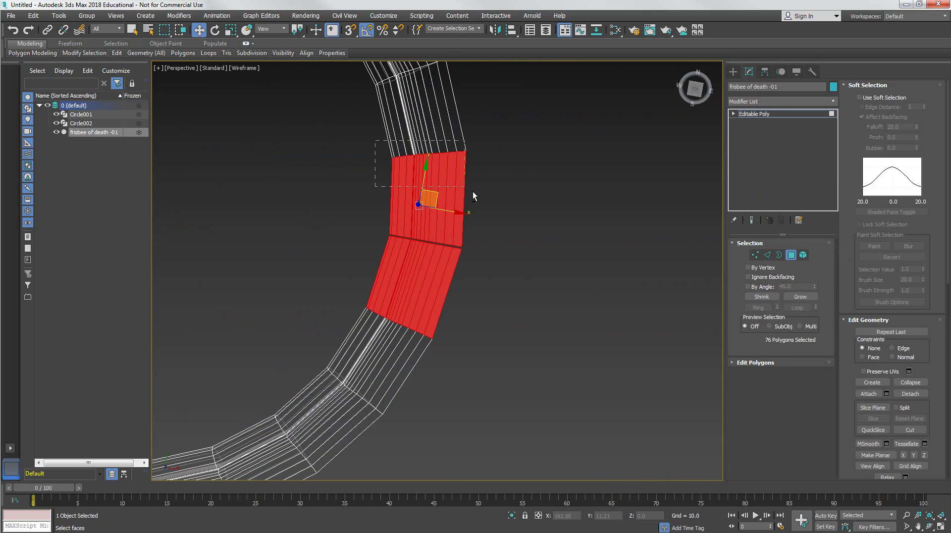
{"action": "left_click_drag", "start_coordinate": [447, 182], "coordinate": [448, 183], "text": "alt"}
{"action": "left_click_drag", "start_coordinate": [403, 362], "coordinate": [486, 350], "text": "alt"}
{"action": "middle_click_drag", "start_coordinate": [487, 349], "coordinate": [435, 224], "text": "alt"}
{"action": "key", "text": "ctrl+d"}
Select both open border loops at the ring's seam and view them from the side
{"action": "key", "text": "3"}
{"action": "left_click_drag", "start_coordinate": [415, 199], "coordinate": [471, 284]}
{"action": "middle_click_drag", "start_coordinate": [471, 284], "coordinate": [467, 320], "text": "alt"}
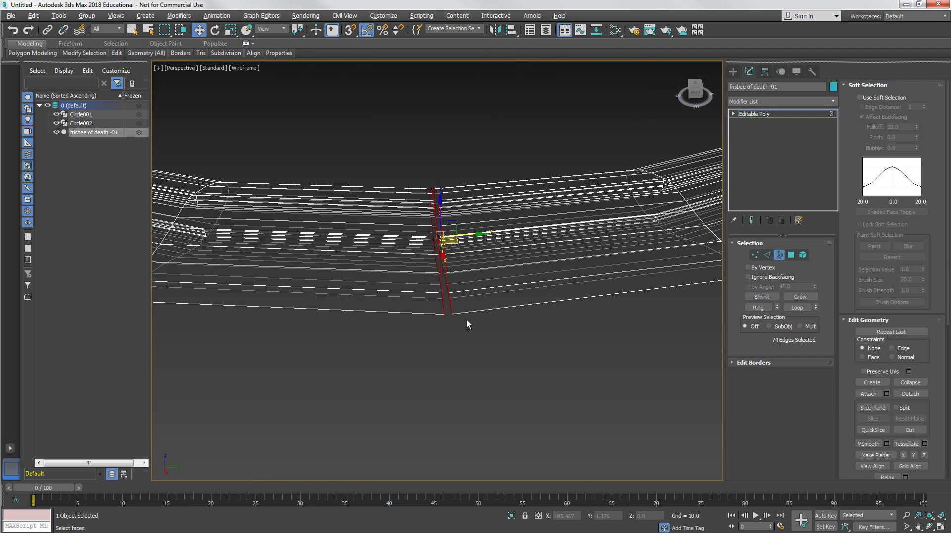
Scale the two border loops along Y toward their common center until the seam gap closes
{"action": "key", "text": "r"}
{"action": "left_click_drag", "start_coordinate": [419, 237], "coordinate": [412, 238]}
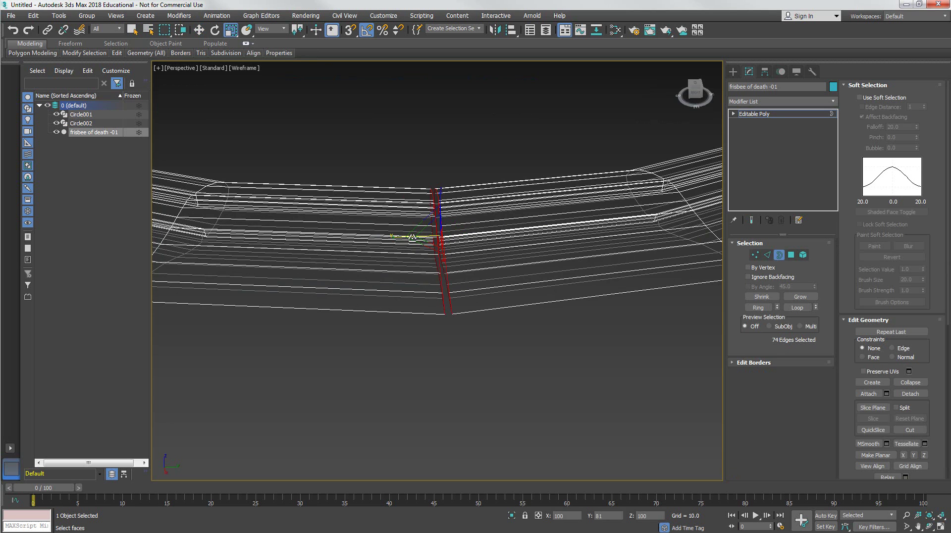
{"action": "left_click_drag", "start_coordinate": [299, 34], "coordinate": [299, 77]}
{"action": "left_click_drag", "start_coordinate": [396, 245], "coordinate": [464, 250]}
{"action": "middle_click_drag", "start_coordinate": [395, 270], "coordinate": [501, 250], "text": "alt"}
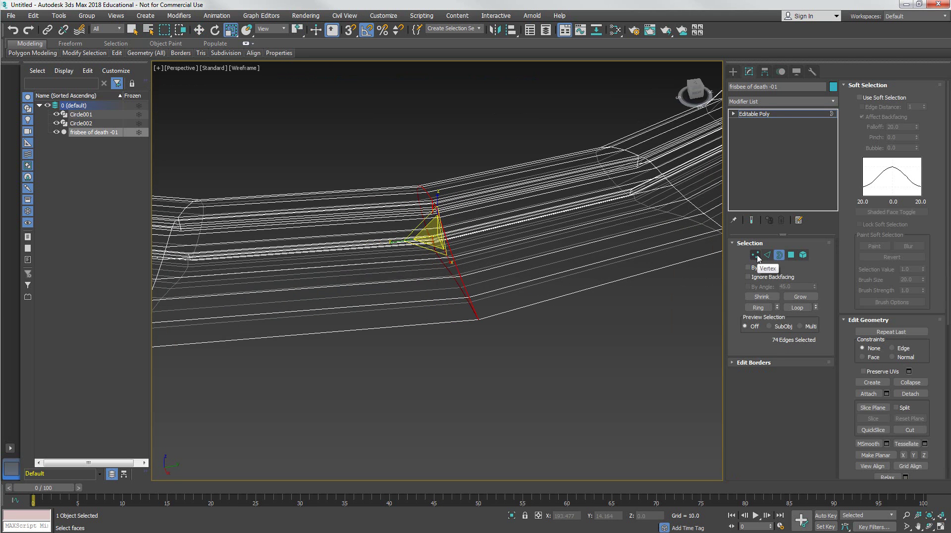
Weld the vertices of the two border loops at the seam with a 0.1 threshold
{"action": "left_click", "coordinate": [755, 255]}
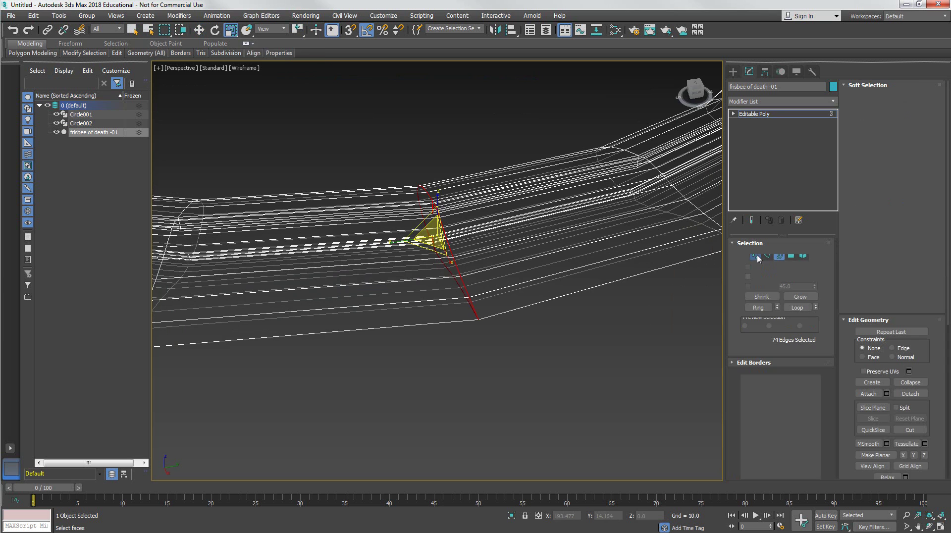
{"action": "right_click", "coordinate": [496, 215]}
{"action": "left_click", "coordinate": [411, 272]}
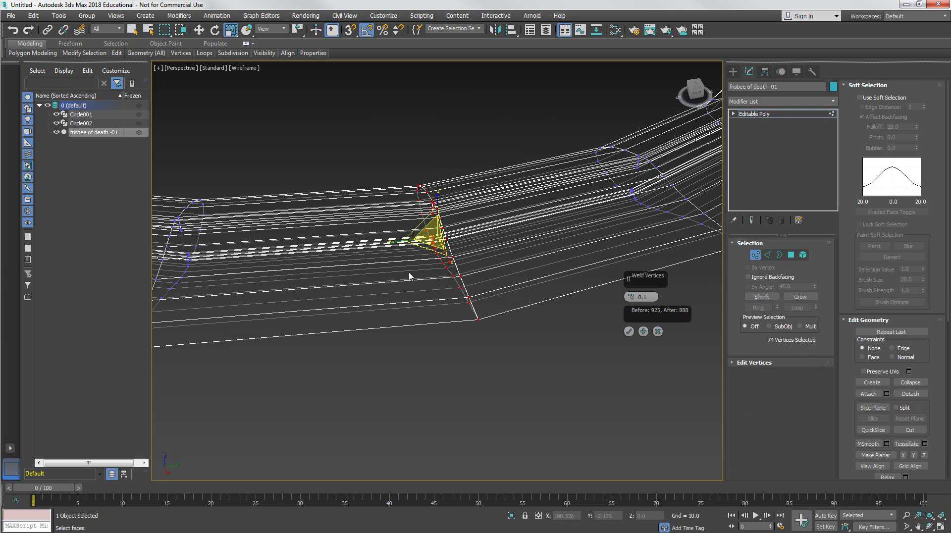
{"action": "left_click", "coordinate": [629, 331]}
Return to border level and clear the selection to check the whole ring for remaining open edges
{"action": "scroll", "coordinate": [501, 269], "scroll_direction": "down", "scroll_amount": 5}
{"action": "key", "text": "3"}
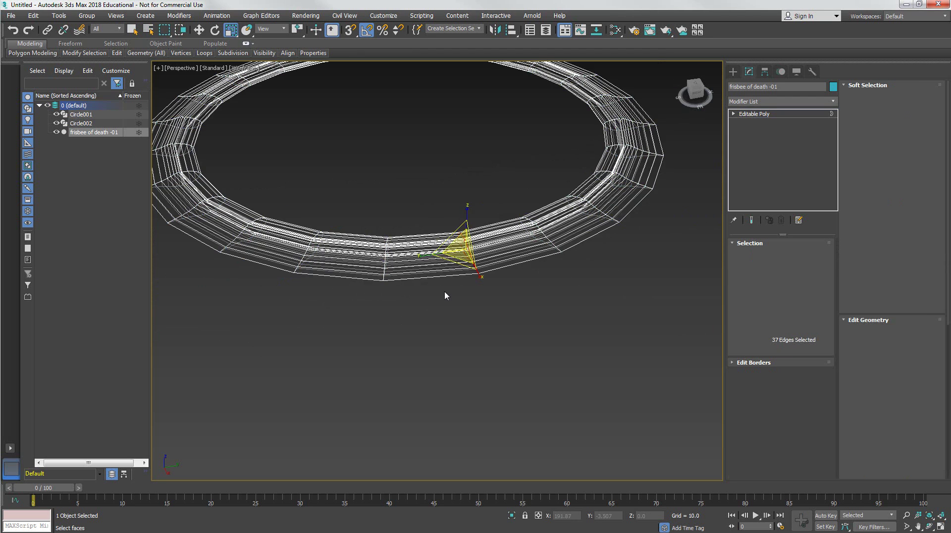
{"action": "scroll", "coordinate": [444, 295], "scroll_direction": "down", "scroll_amount": 5}
{"action": "left_click", "coordinate": [477, 313]}
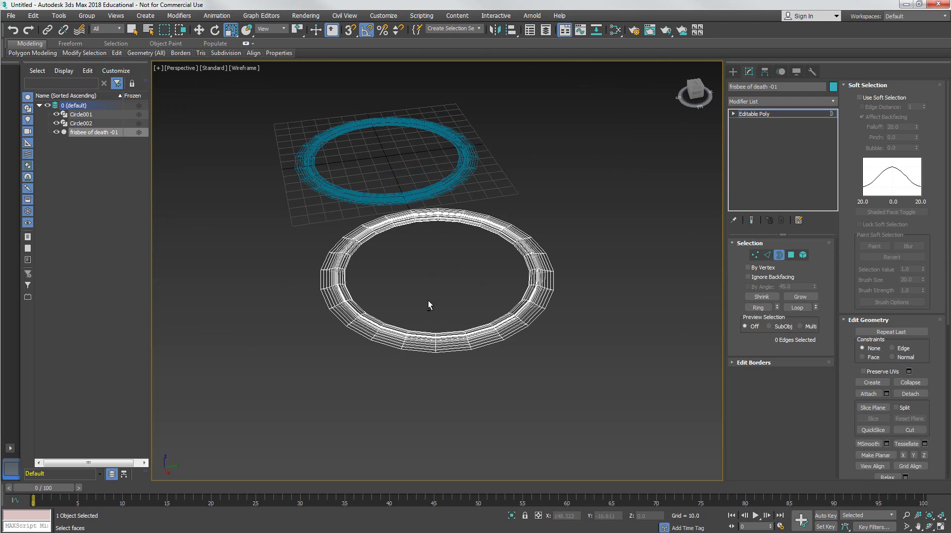
{"action": "middle_click_drag", "start_coordinate": [413, 297], "coordinate": [512, 346], "text": "alt"}
Leave border editing and switch back to shaded edged faces to view both rings
{"action": "left_click", "coordinate": [776, 258]}
{"action": "middle_click_drag", "start_coordinate": [600, 312], "coordinate": [589, 300], "text": "alt"}
{"action": "mouse_move", "coordinate": [492, 332]}
{"action": "middle_mouse_down", "text": "alt"}
{"action": "mouse_move", "coordinate": [486, 301]}
{"action": "mouse_move", "coordinate": [474, 304]}
{"action": "mouse_move", "coordinate": [479, 328]}
{"action": "mouse_move", "coordinate": [449, 300]}
{"action": "mouse_move", "coordinate": [467, 281]}
{"action": "mouse_move", "coordinate": [489, 301]}
{"action": "mouse_move", "coordinate": [510, 303]}
{"action": "mouse_move", "coordinate": [493, 335]}
{"action": "mouse_move", "coordinate": [518, 329]}
{"action": "mouse_move", "coordinate": [488, 346]}
{"action": "mouse_move", "coordinate": [489, 336]}
{"action": "mouse_move", "coordinate": [537, 318]}
{"action": "middle_mouse_up", "text": "alt"}
{"action": "key", "text": "F3"}
{"action": "scroll", "coordinate": [489, 346], "scroll_direction": "down", "scroll_amount": 3}
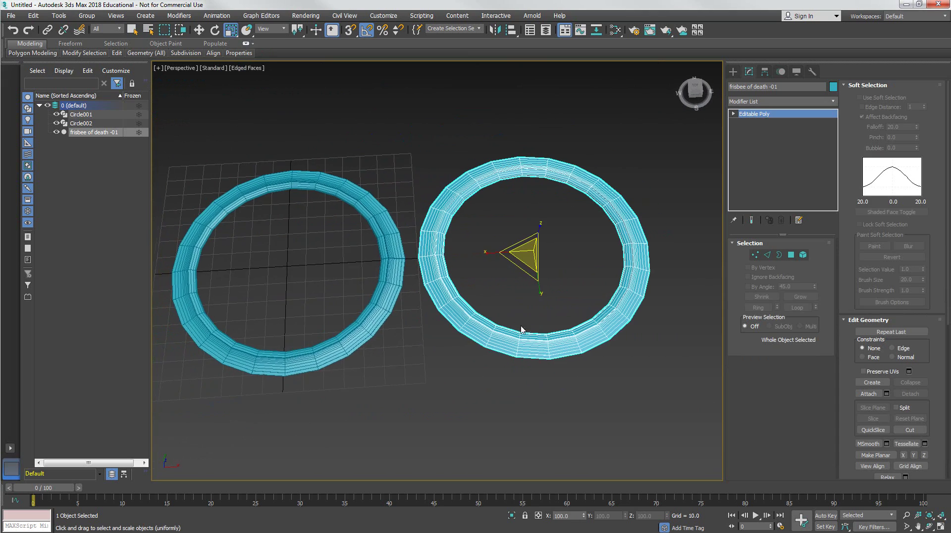